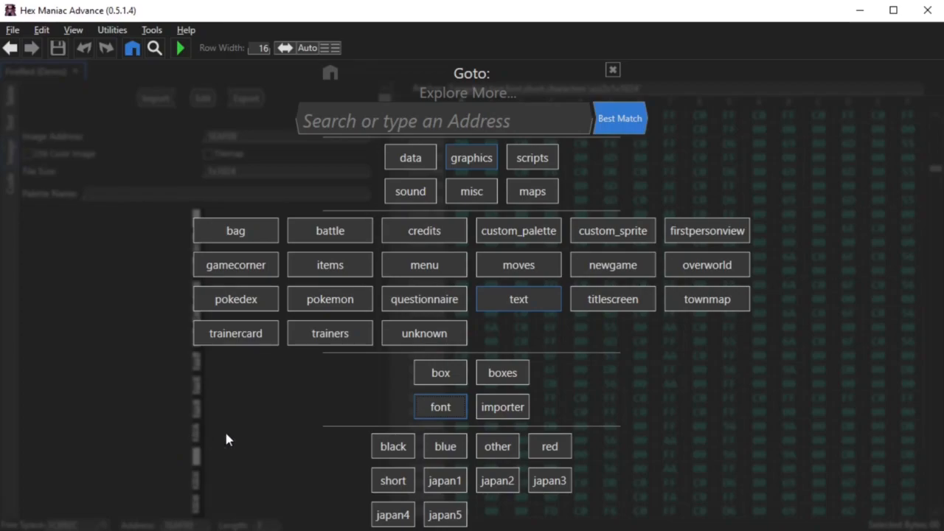
Search the Goto screen for text.font.
click(393, 124)
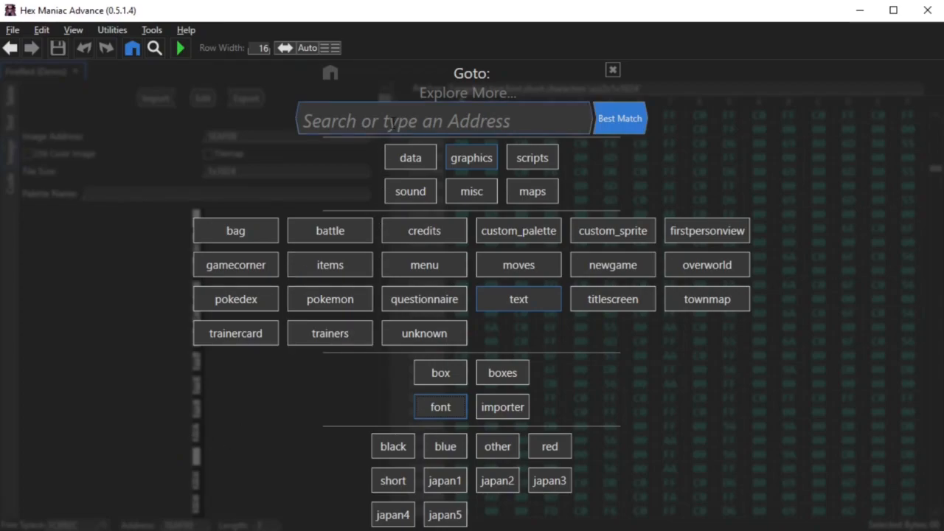
text(text.font)
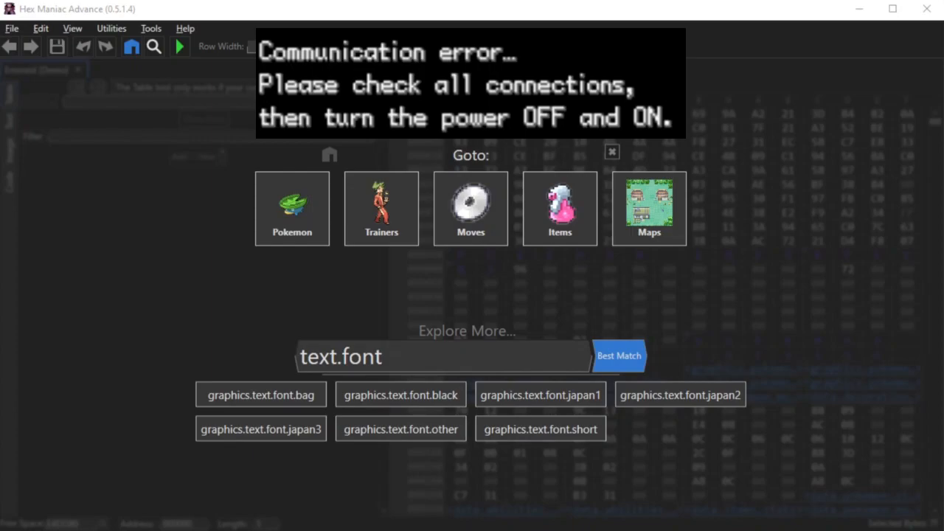
triple_click(341, 357)
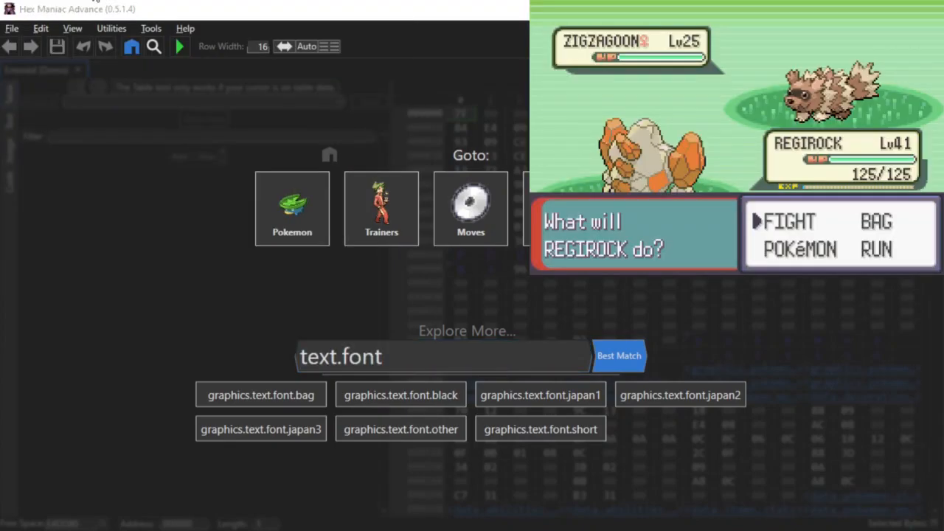
click(116, 6)
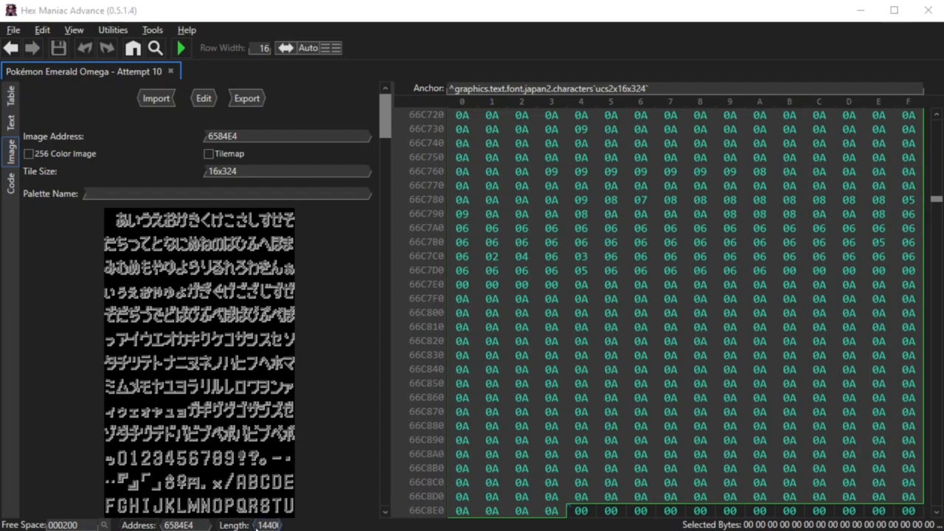
Examine the data length and the whole character image of graphics.text.font.japan2.characters.
drag(278, 526, 241, 526)
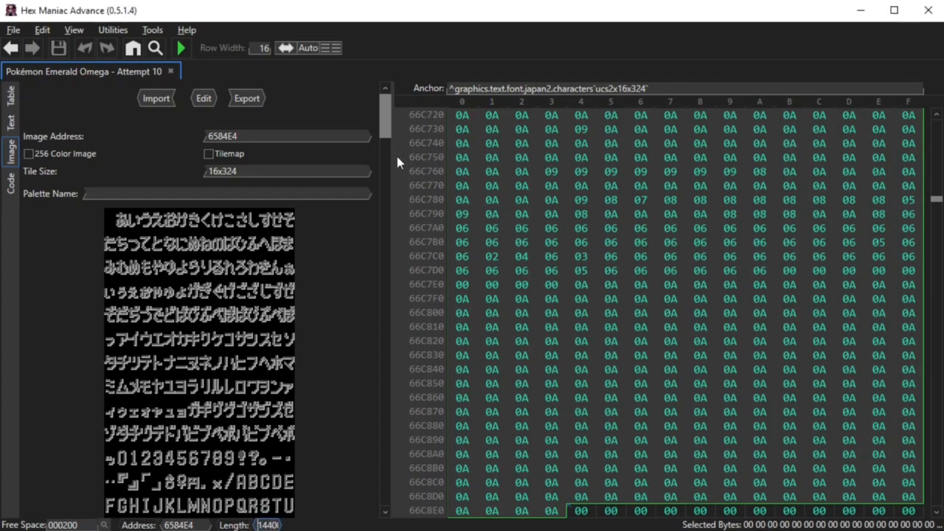
drag(385, 120, 381, 491)
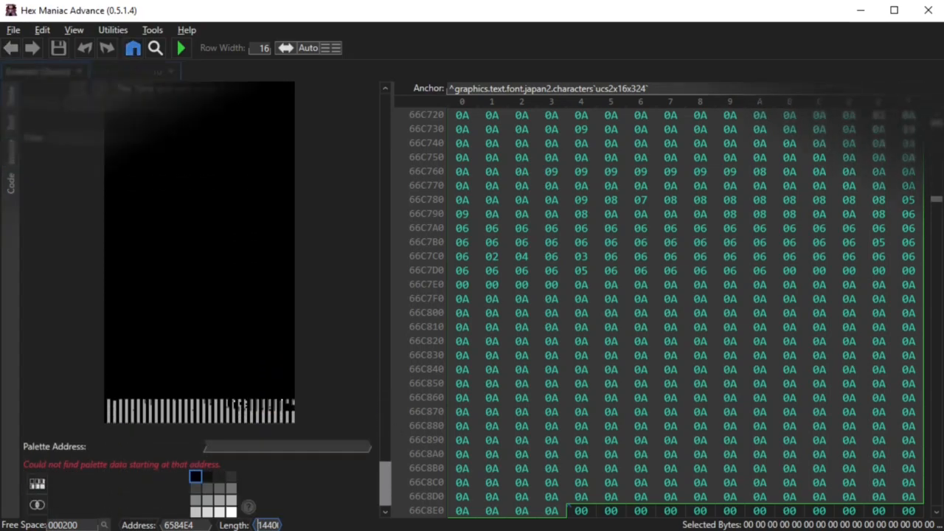
Search for text.font in the Emerald (Demo) ROM and go to the characters of graphics.text.font.other.
key(ctrl+g)
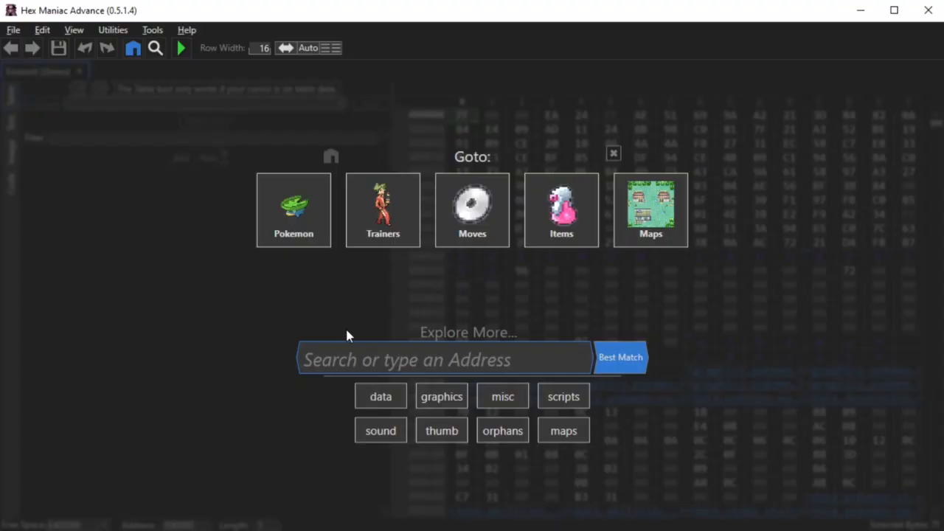
text(text.fonyt)
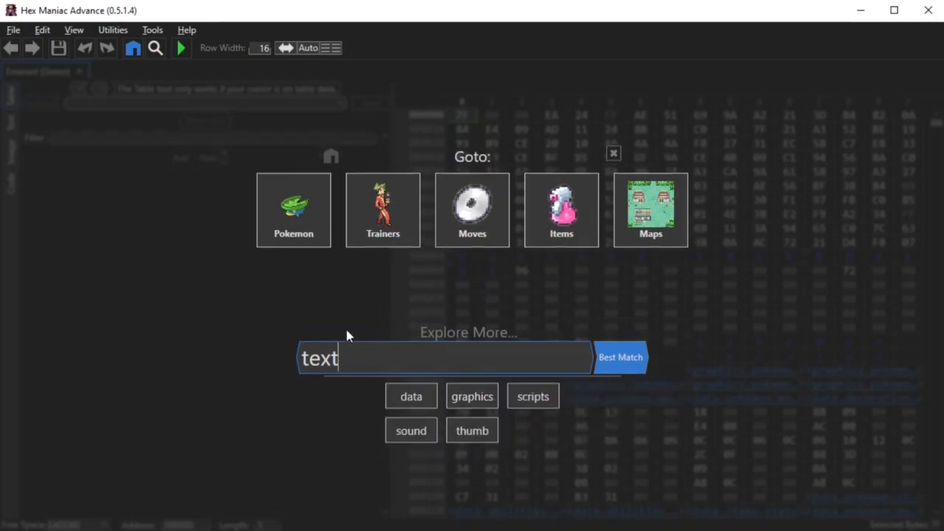
key(BackSpace)
key(BackSpace)
text(t)
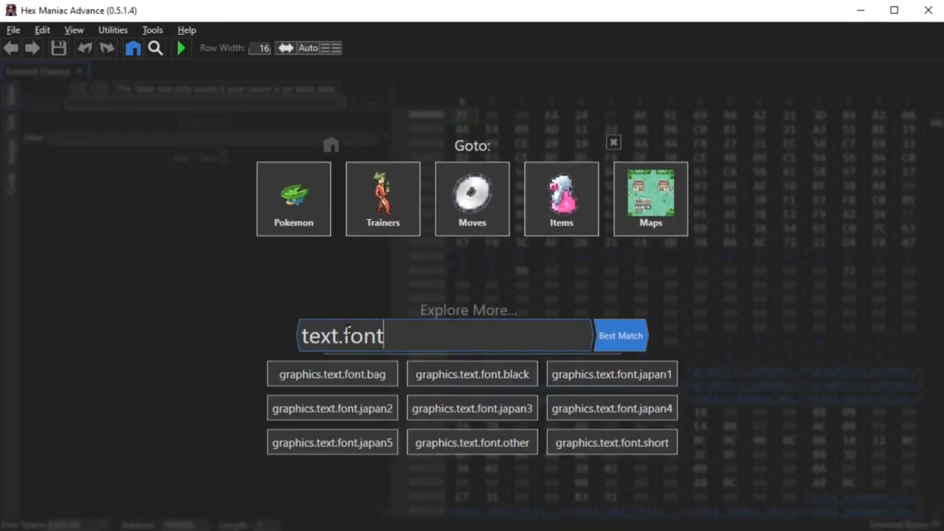
click(478, 451)
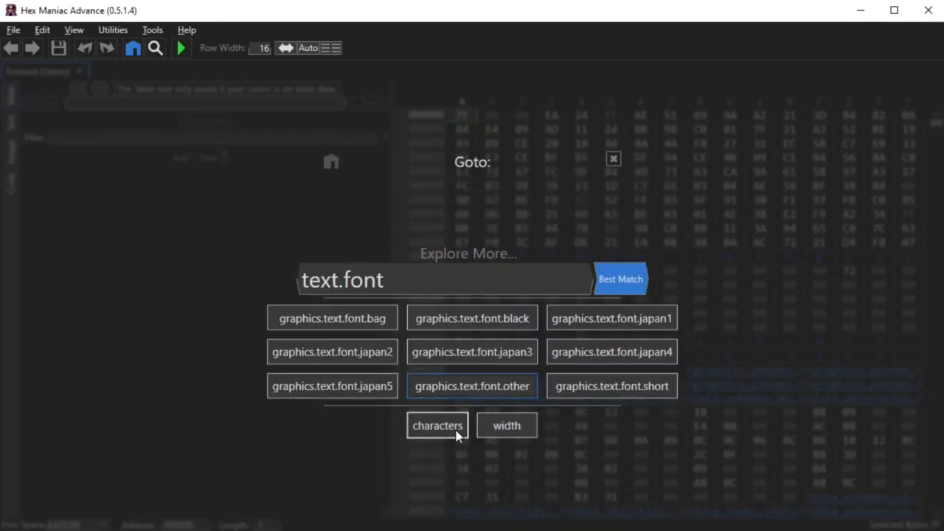
click(456, 433)
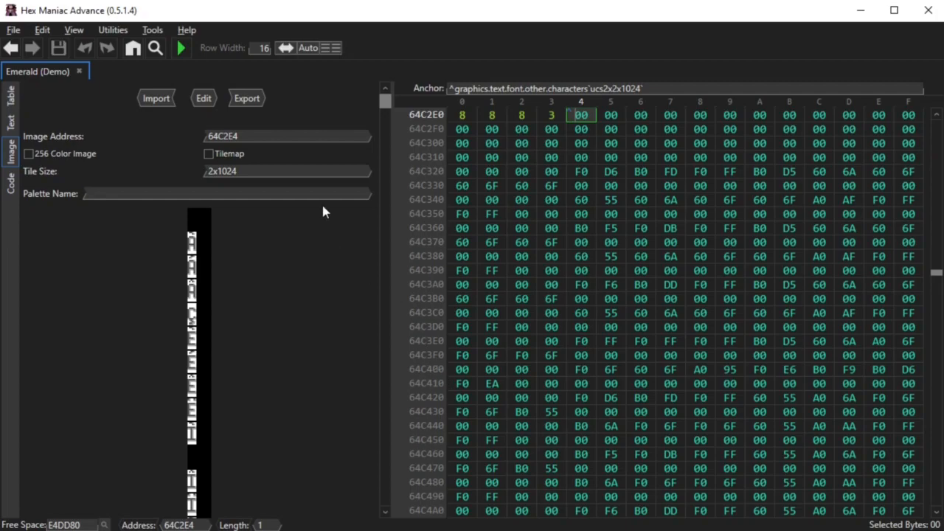
Open the graphics.text.font.other character sheet in the image editor and look through its glyphs and blank slots.
click(206, 98)
scroll(398, 445, down, 10)
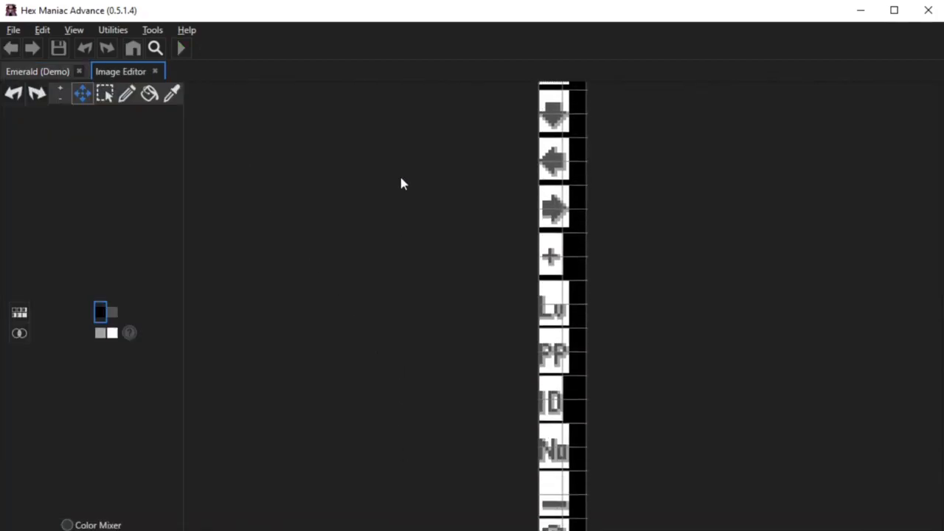
scroll(412, 297, down, 12)
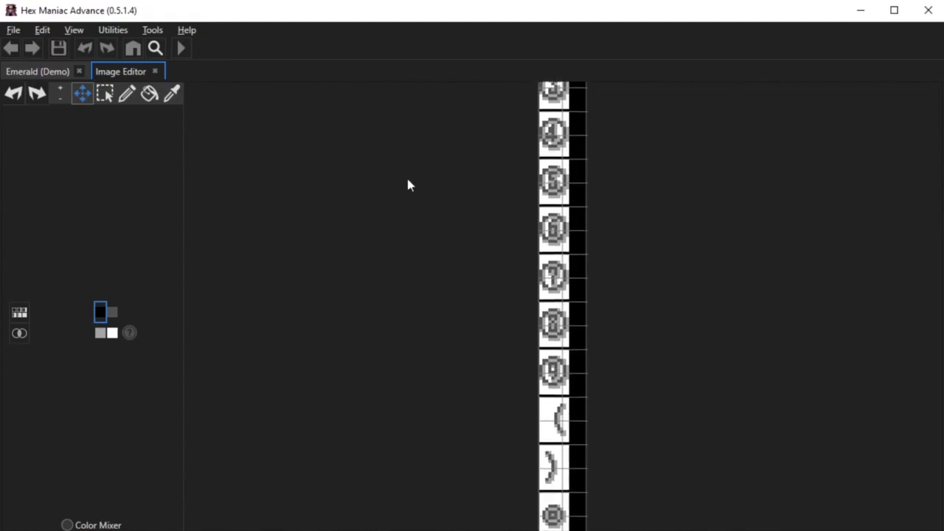
mouse_move(404, 393)
mouse_down()
mouse_move(405, 126)
mouse_move(384, 528)
mouse_up()
scroll(396, 199, down, 3)
drag(453, 140, 435, 505)
drag(472, 202, 455, 509)
drag(465, 145, 436, 481)
drag(447, 129, 435, 453)
drag(447, 148, 433, 398)
drag(441, 165, 437, 223)
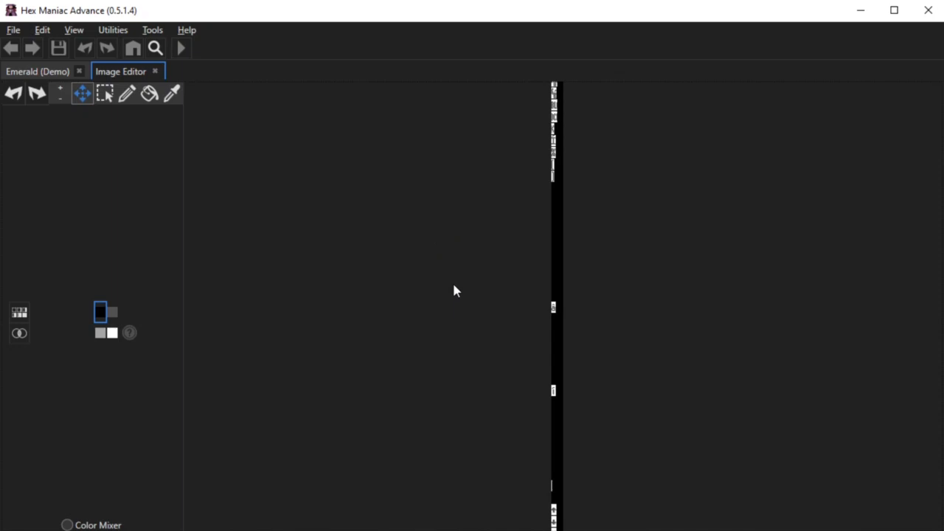
Examine the blank slots around the isolated â and í glyphs in the character sheet.
scroll(452, 279, up, 3)
drag(447, 416, 444, 135)
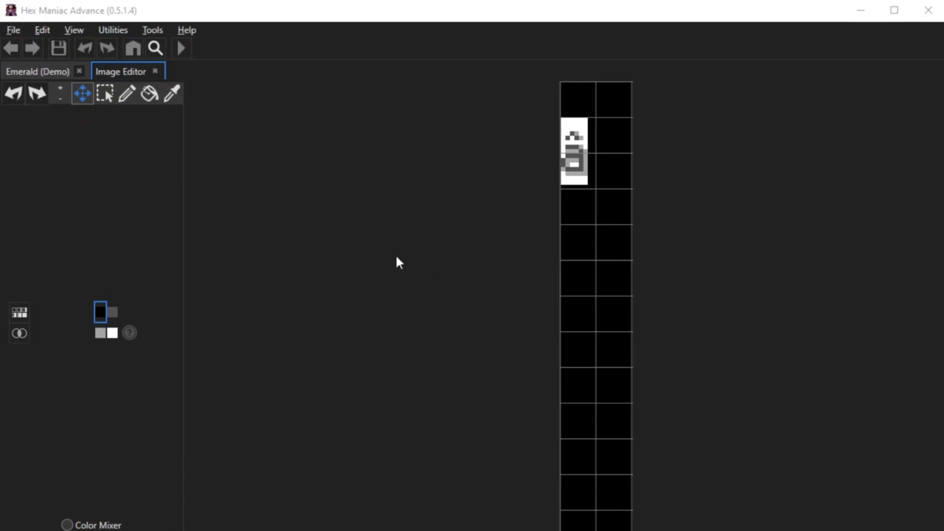
scroll(401, 257, down, 2)
drag(431, 504, 439, 258)
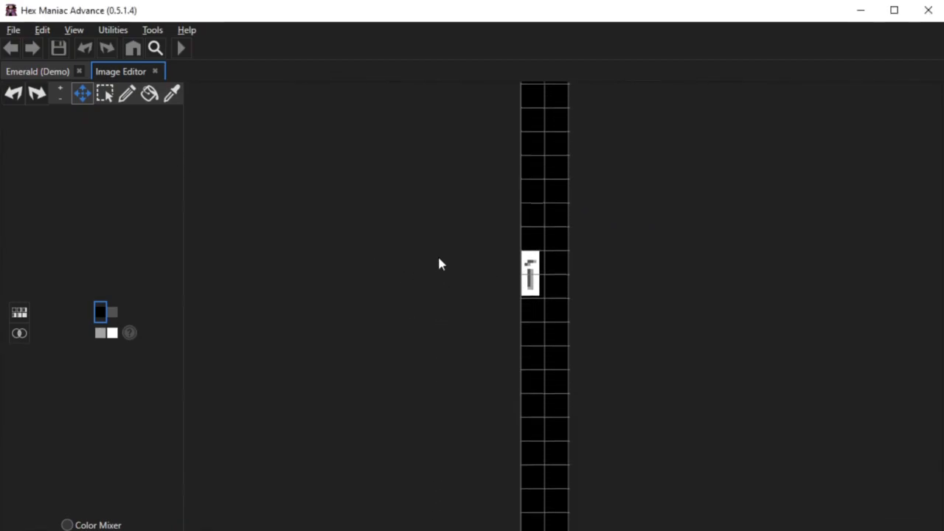
scroll(440, 255, up, 3)
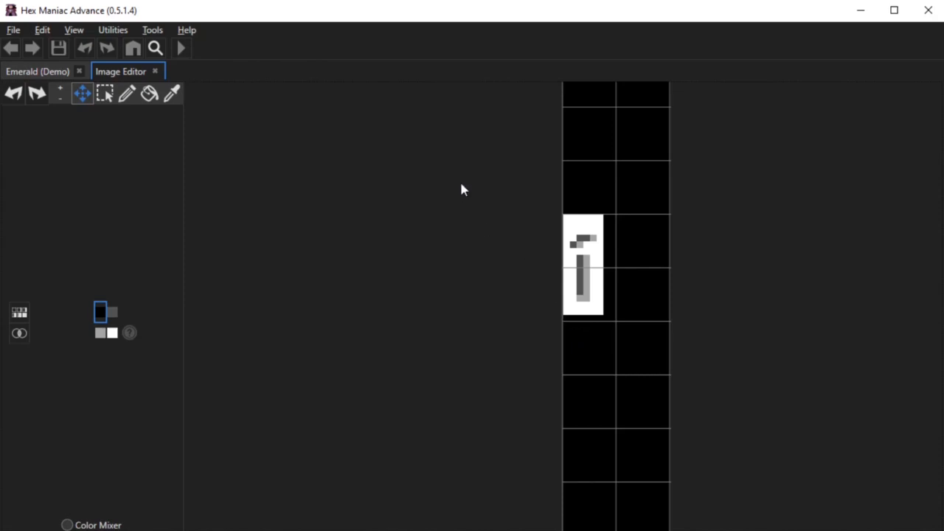
Draw a white rectangle in the blank slot directly below the â glyph and fill its interior with white.
drag(509, 140, 473, 514)
drag(503, 159, 468, 451)
click(111, 333)
mouse_move(492, 231)
mouse_down()
mouse_move(492, 308)
mouse_move(532, 332)
mouse_move(542, 327)
mouse_move(520, 241)
mouse_move(538, 242)
mouse_move(539, 327)
mouse_up()
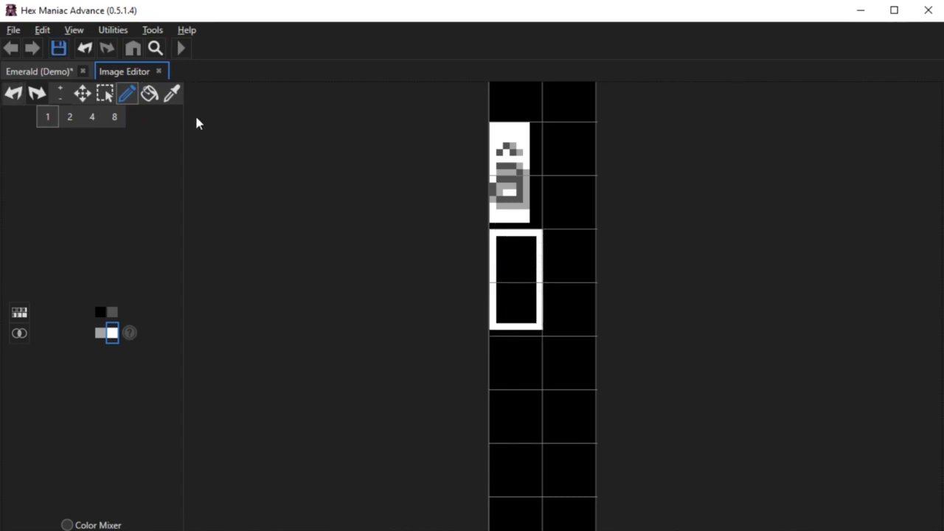
click(149, 93)
click(517, 281)
Copy the I and C glyphs into the white slot below â, placing them side by side as an IC symbol.
click(105, 93)
scroll(317, 206, down, 6)
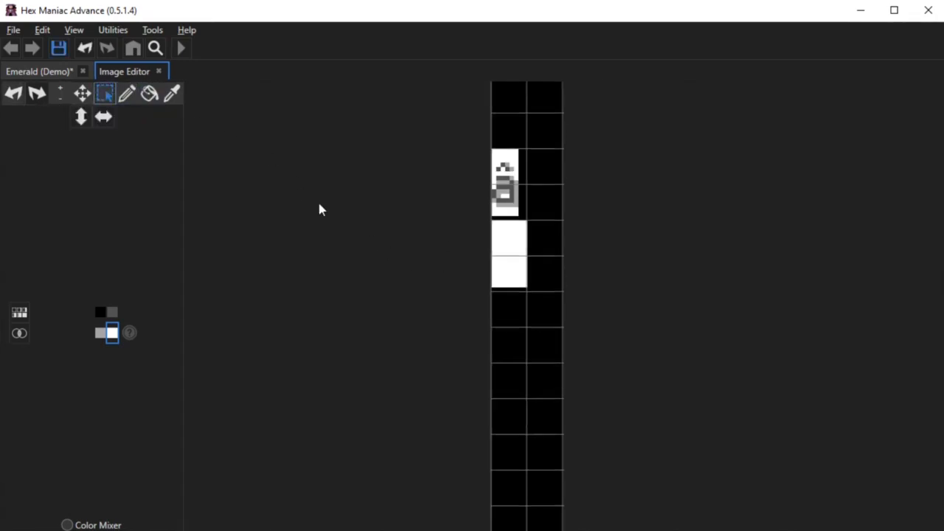
click(82, 93)
drag(507, 456, 490, 178)
drag(500, 440, 493, 172)
drag(488, 458, 478, 180)
drag(477, 355, 479, 179)
drag(473, 356, 472, 187)
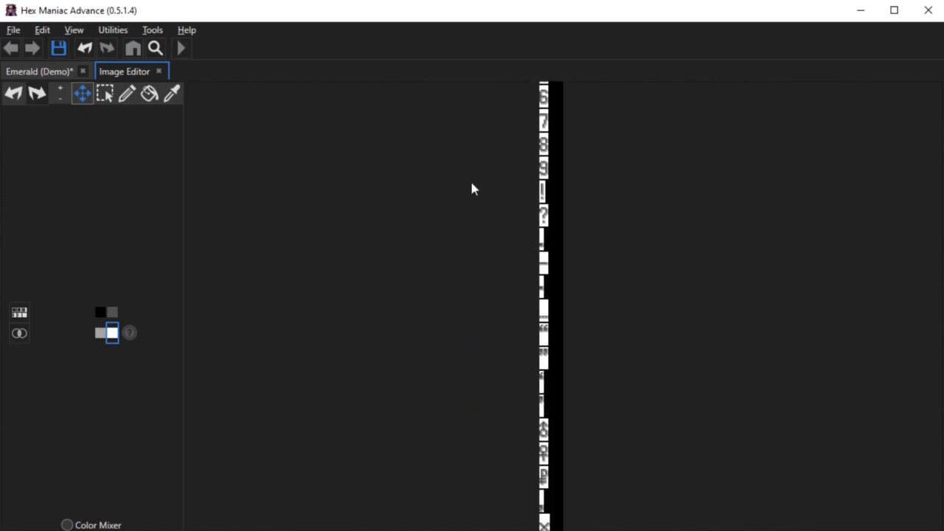
drag(462, 241, 463, 185)
drag(421, 360, 421, 187)
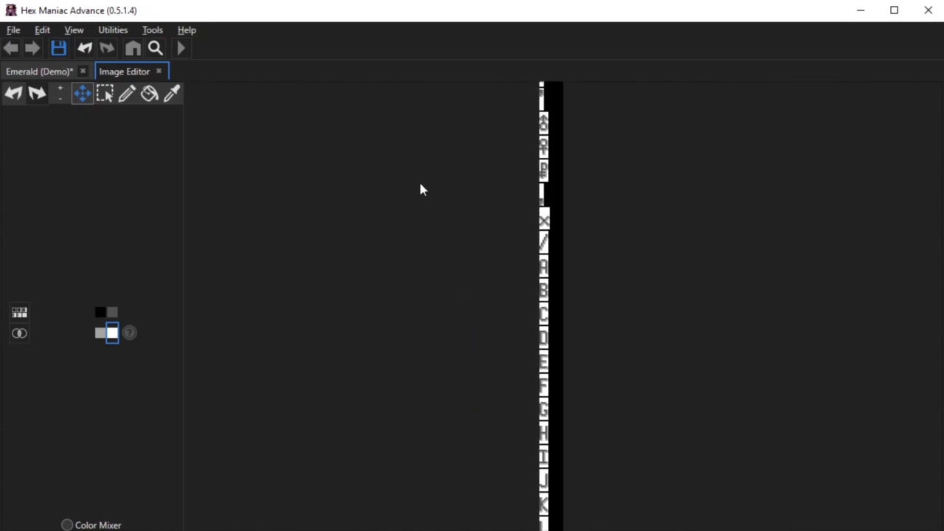
drag(395, 336, 397, 215)
click(106, 91)
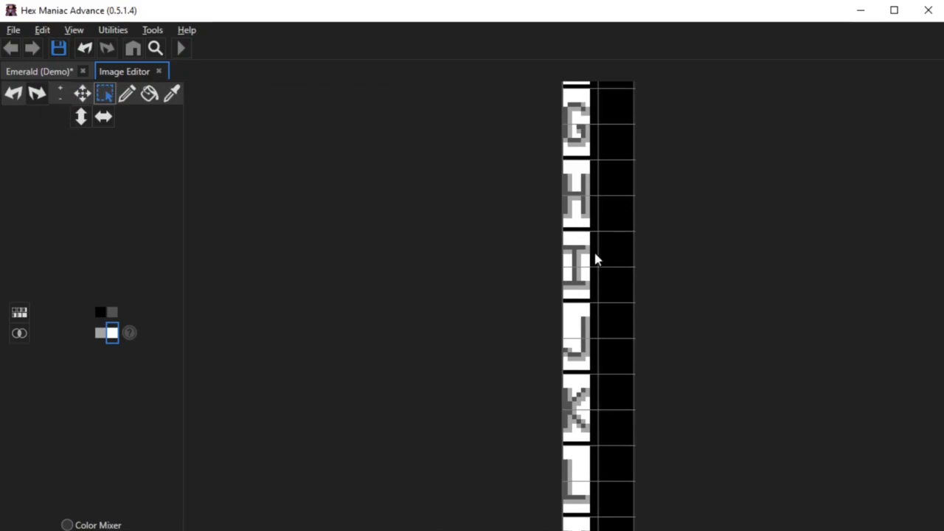
drag(566, 234, 587, 297)
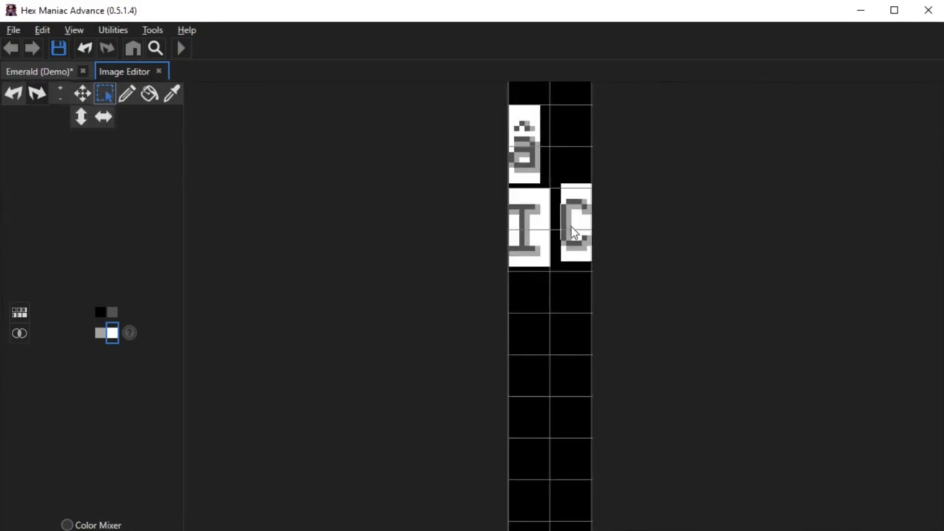
drag(572, 226, 555, 234)
click(545, 304)
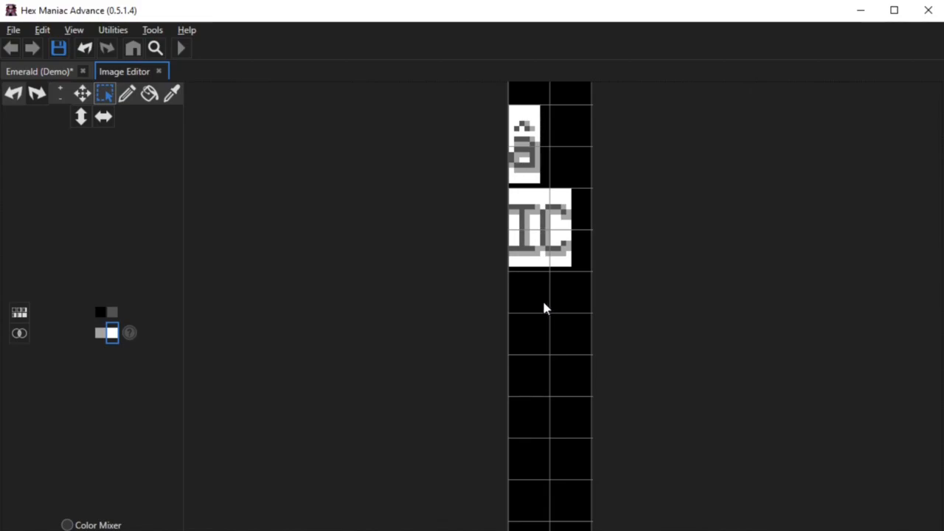
Go to address E3CA00 and clear the first two rows of bytes there.
click(133, 48)
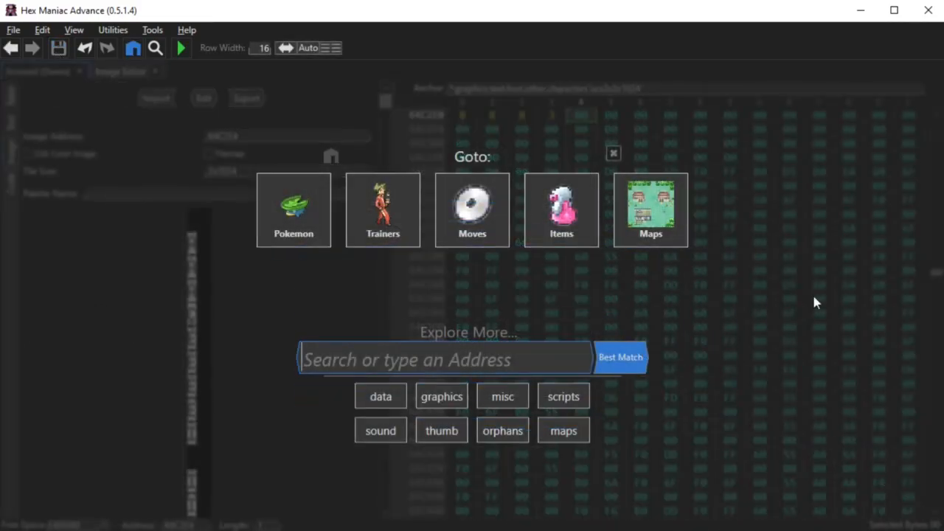
text(e3ca00)
key(Return)
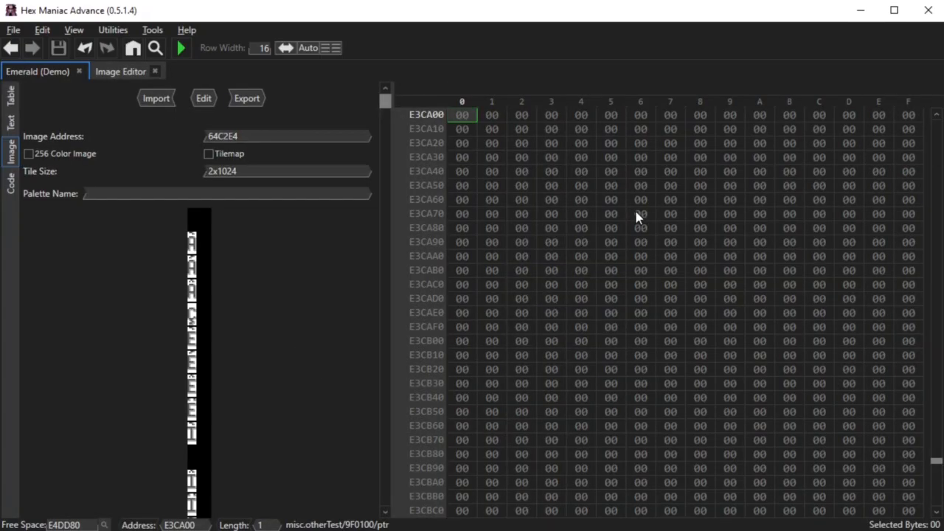
drag(466, 118, 902, 129)
key(Delete)
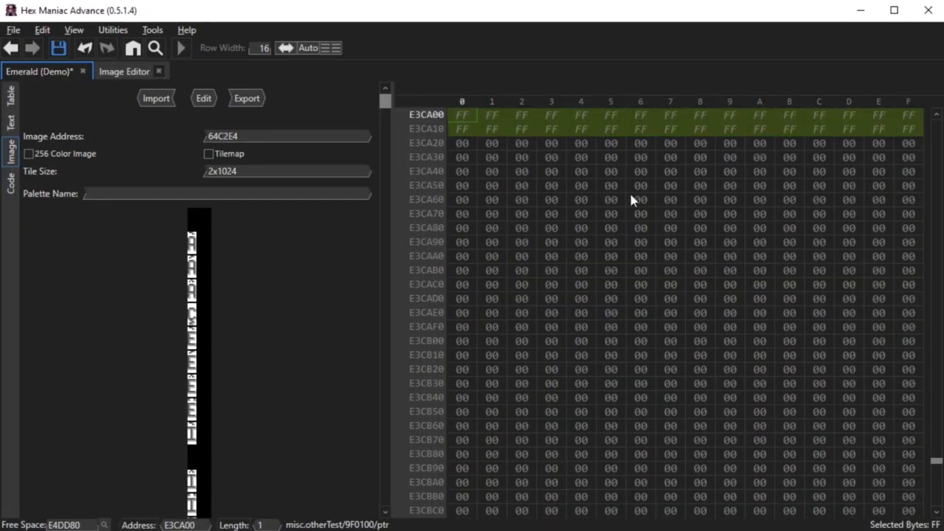
Create the text anchor ^misc.E3CA00"" and enter â (0x68) as its content, checking the byte value of â.
text(^misc.E3CA00"")
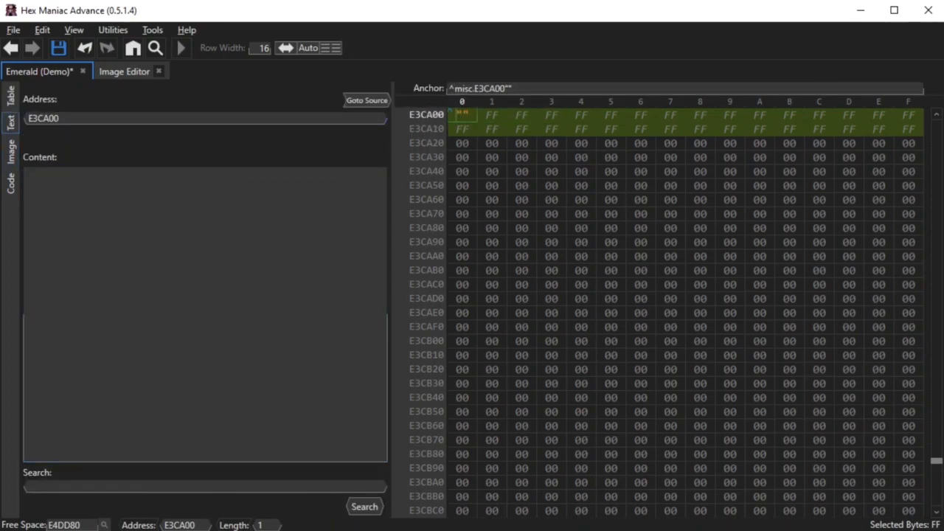
click(220, 208)
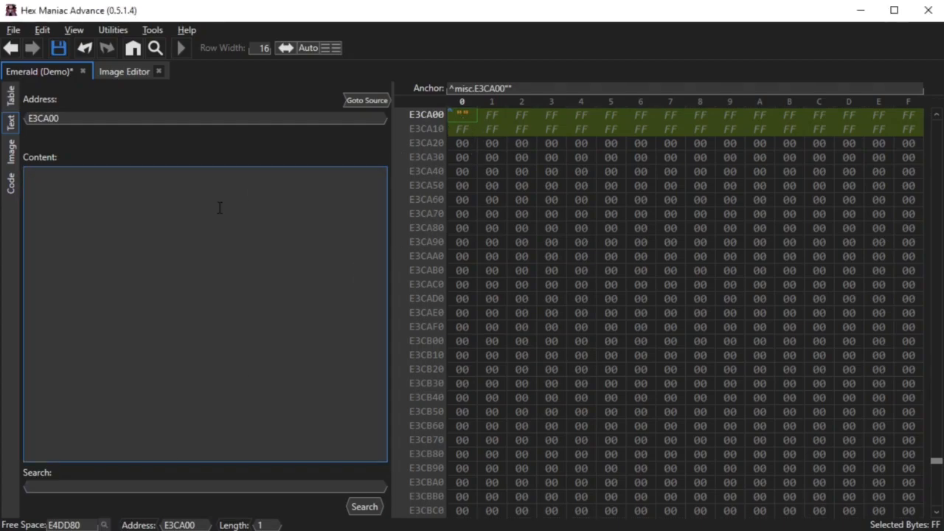
text(a)
click(468, 119)
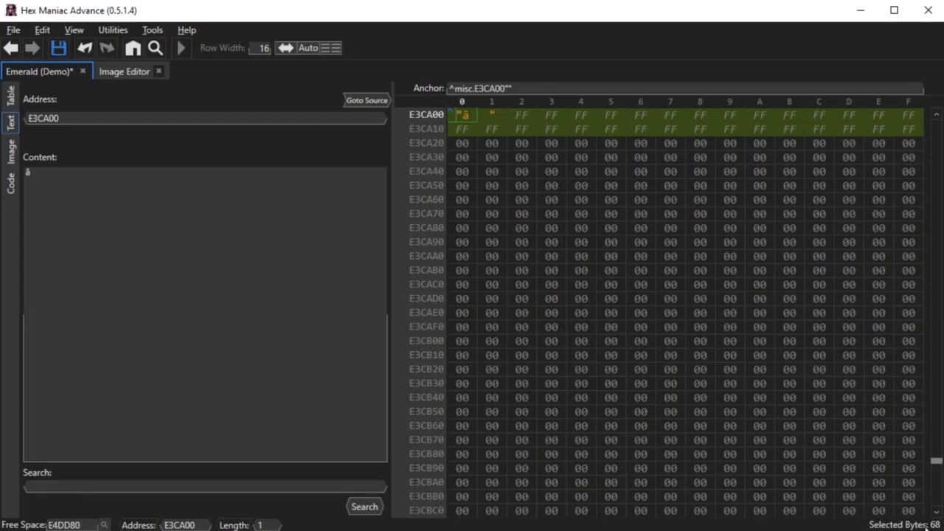
click(140, 216)
text((0x68))
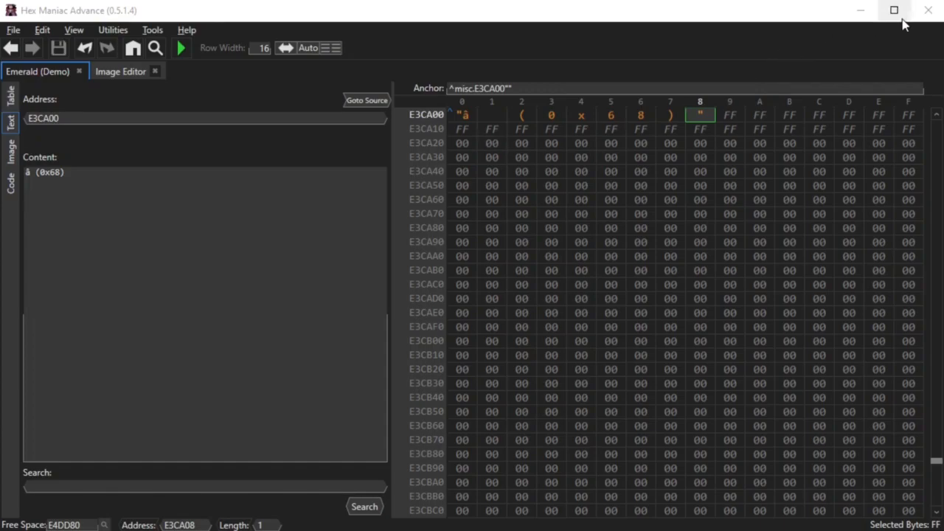
Switch to File Explorer, open pcsReference.txt from the Hex Maniac Advance Resources folder, and highlight the line 0x68 = â.
click(922, 12)
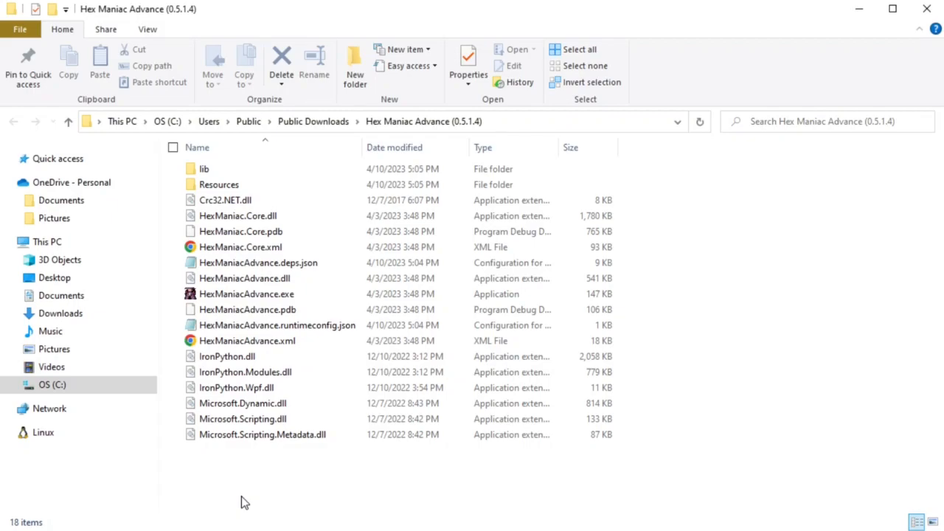
click(246, 186)
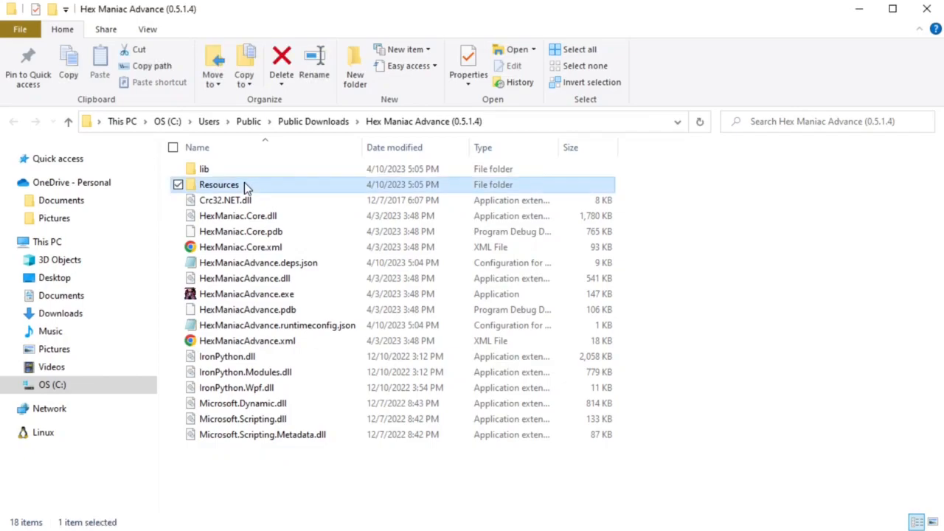
double_click(245, 185)
scroll(244, 187, down, 2)
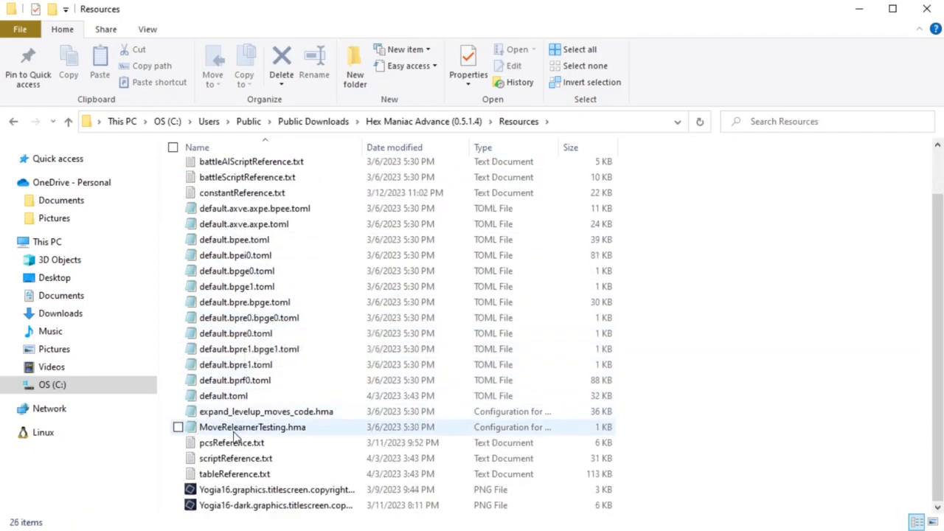
double_click(252, 448)
scroll(197, 319, down, 5)
drag(98, 249, 6, 247)
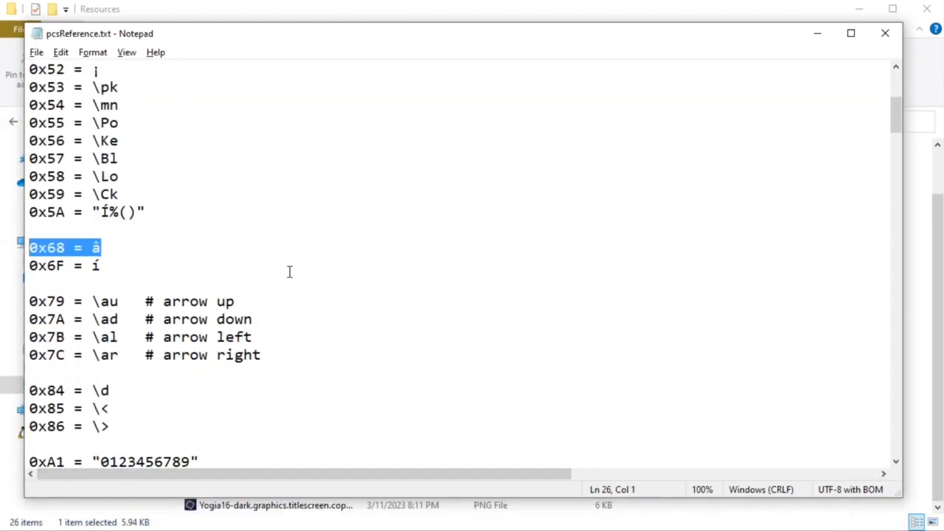
Add the line 0x69 = \IC directly below 0x68 = â in pcsReference.txt.
click(120, 247)
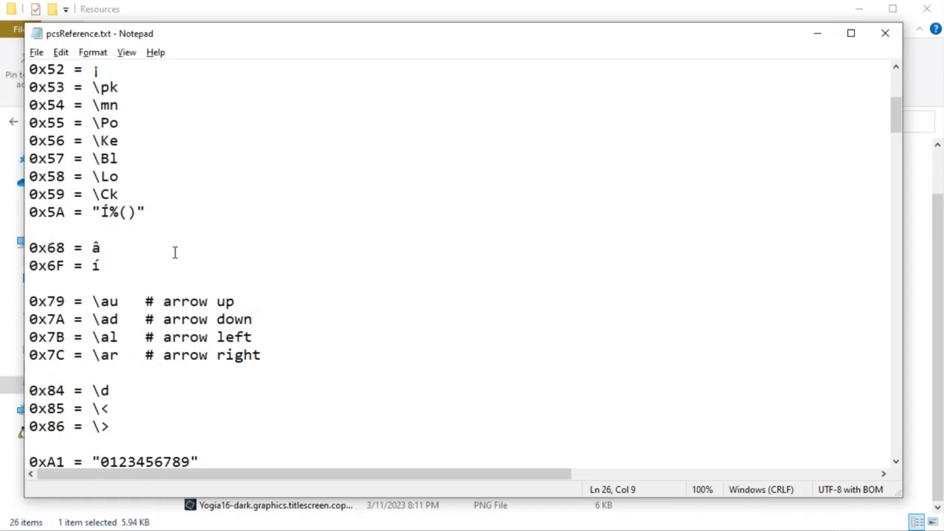
key(Return)
text(0x69)
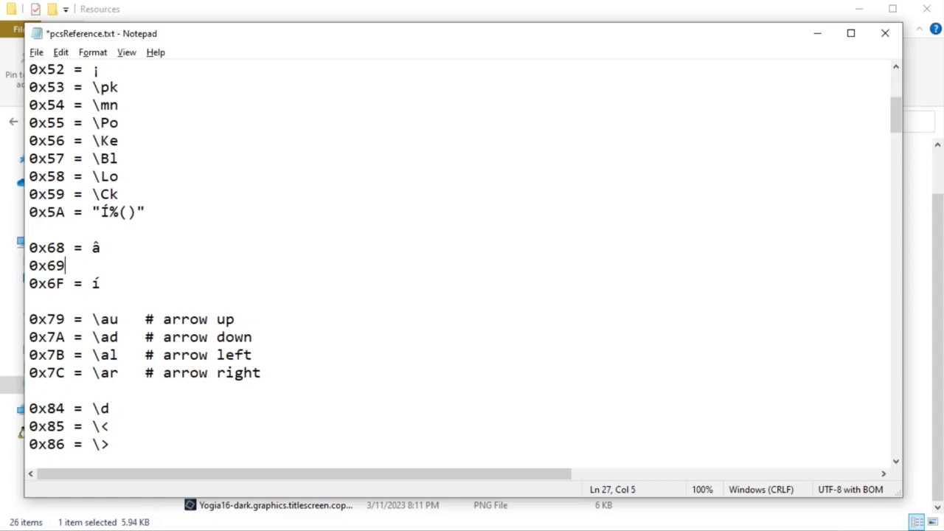
text( = IC)
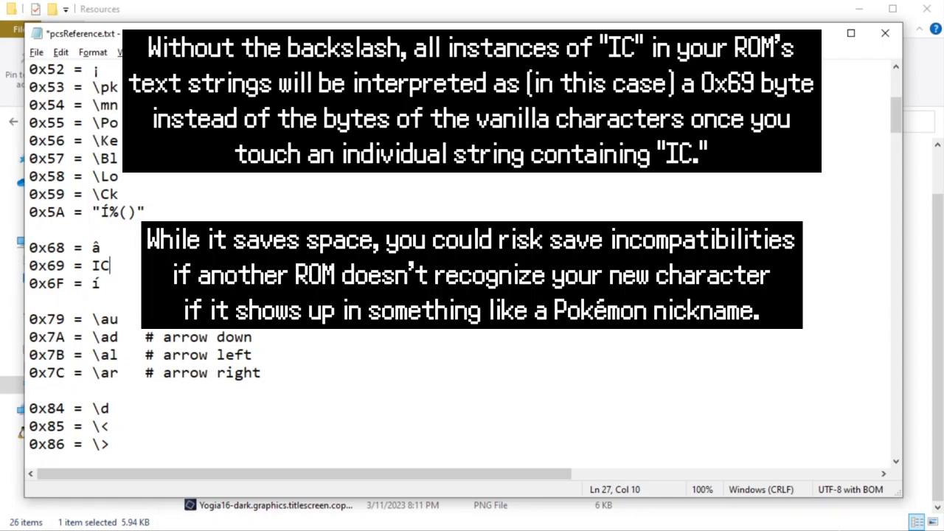
key(Left)
key(Left)
text(\)
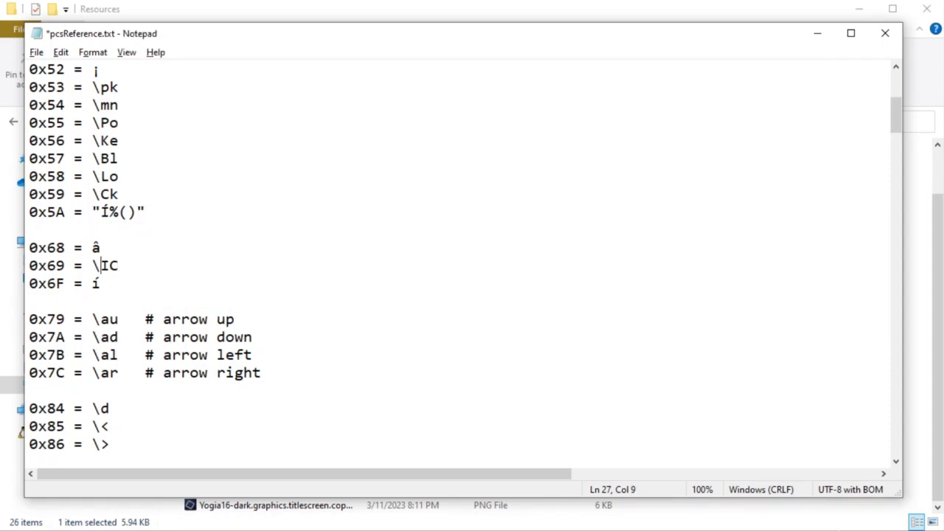
Append the comment # "IC" token used in the Psychic type to the 0x69 line, aligned with the arrow comments.
drag(297, 378, 29, 319)
click(185, 263)
text(# "IC" token used in the Psychi)
text(c type)
click(333, 265)
text(the)
click(290, 315)
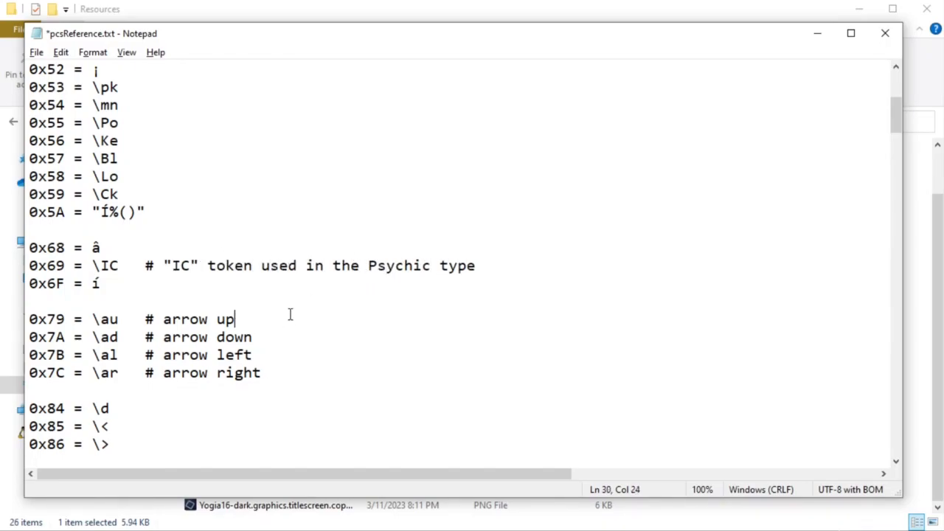
Save pcsReference.txt and close it.
click(36, 53)
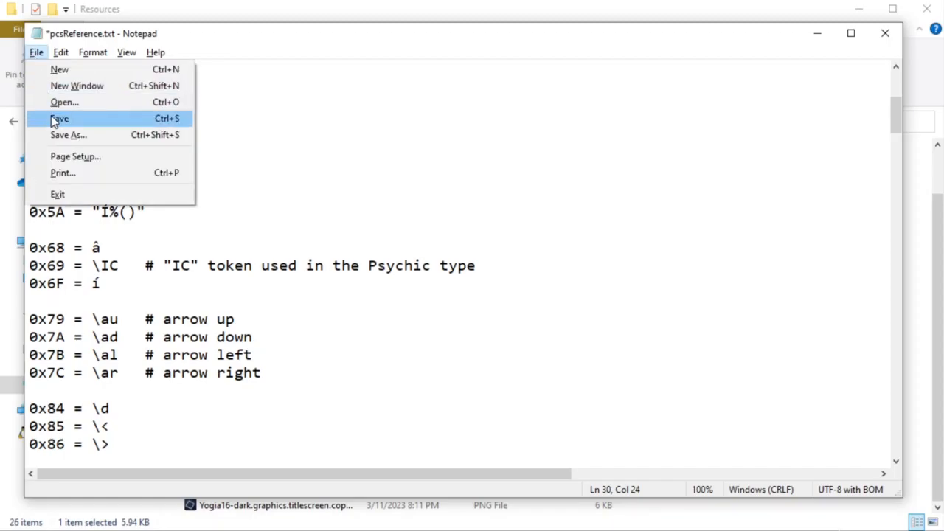
click(59, 119)
click(886, 33)
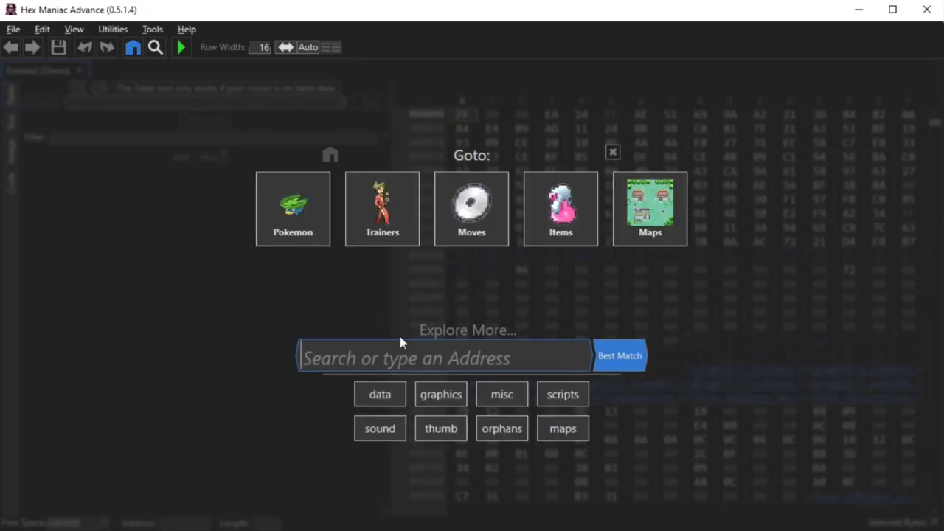
Switch to Hex Maniac Advance and go to the data.pokemon.type.names table by searching for type names.
text(type names)
click(499, 401)
click(113, 29)
mouse_move(73, 29)
click(81, 89)
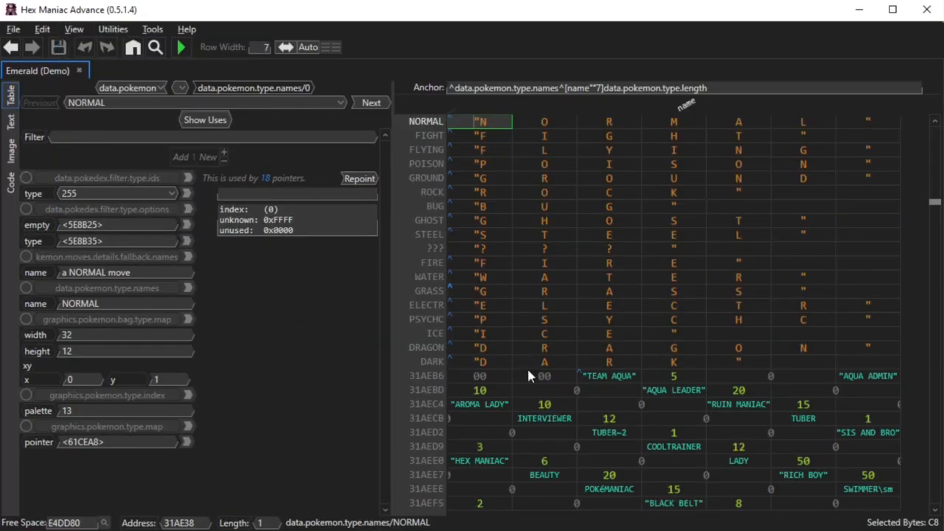
Replace the final C of the PSYCHC type name with \IC so it reads PSYCH\IC.
click(478, 318)
click(804, 318)
text(\IC)
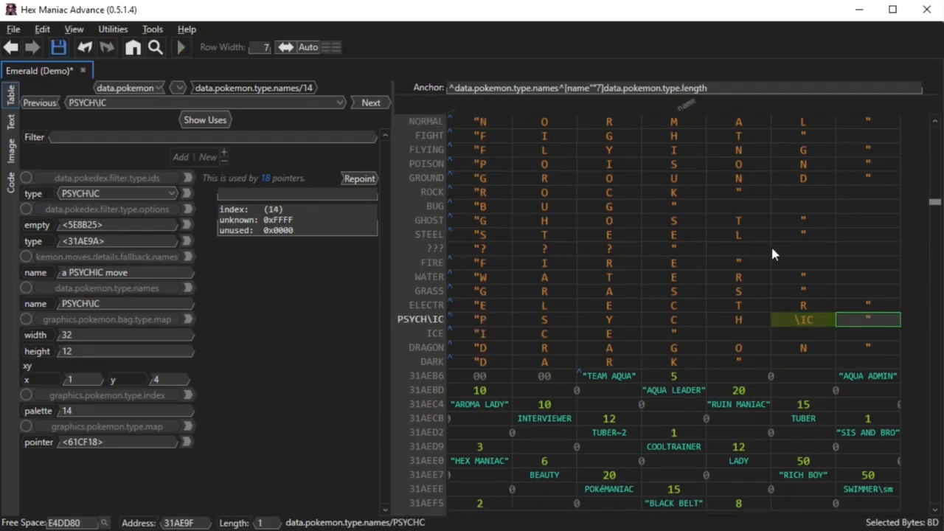
click(788, 318)
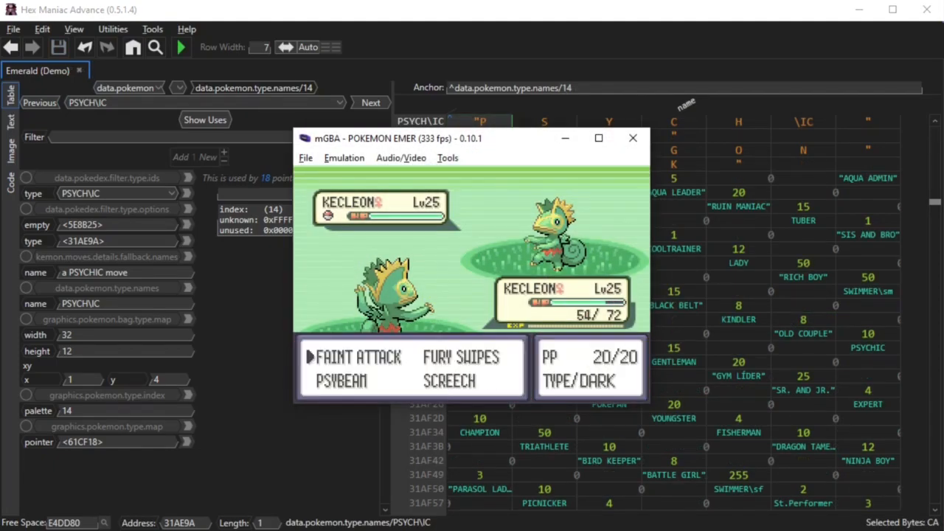
In the mGBA battle, highlight PSYBEAM to check how its type name is drawn.
key(Down)
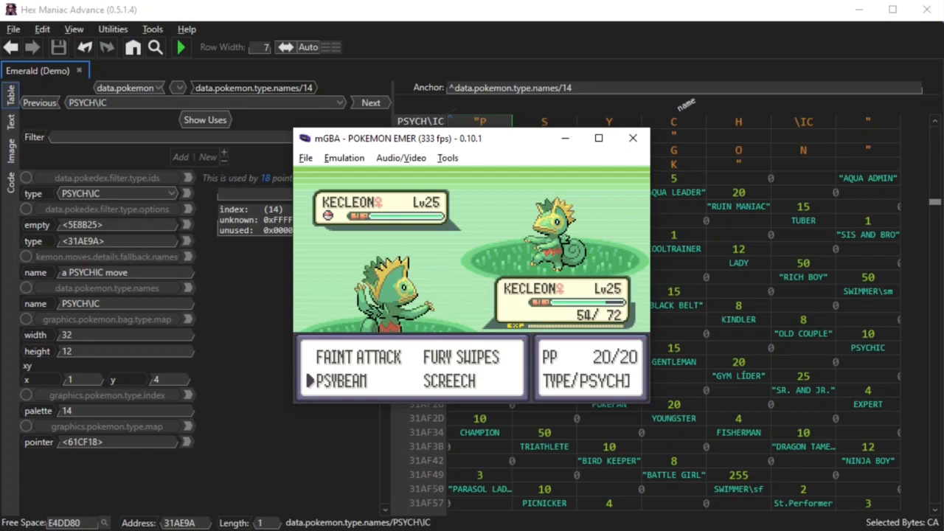
key(x)
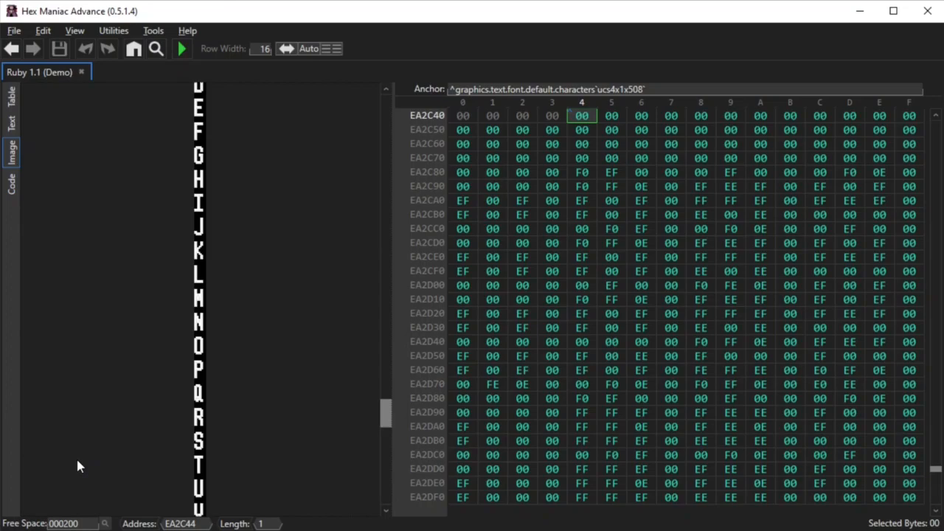
Add graphics.text.font.palette as the palette in the anchor format of Ruby's graphics.text.font.default.characters image.
drag(389, 406, 392, 151)
drag(388, 109, 246, 475)
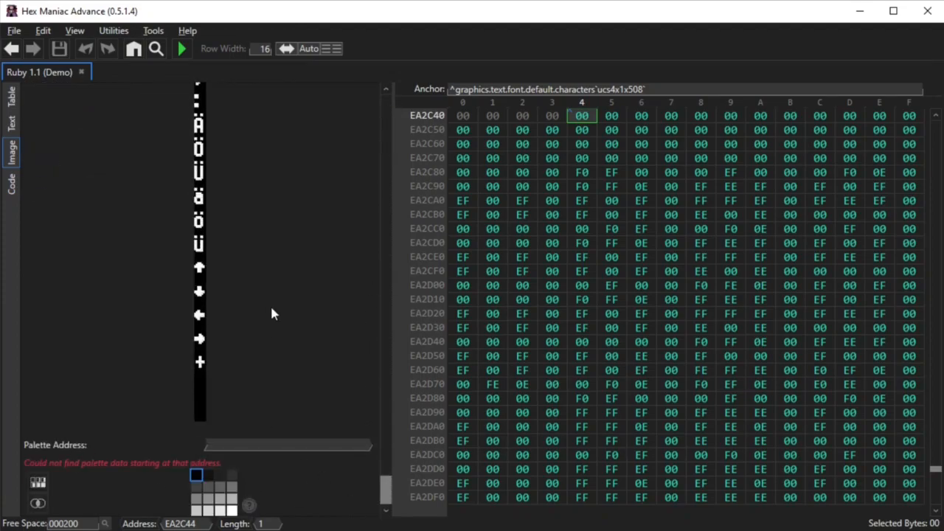
scroll(373, 274, up, 15)
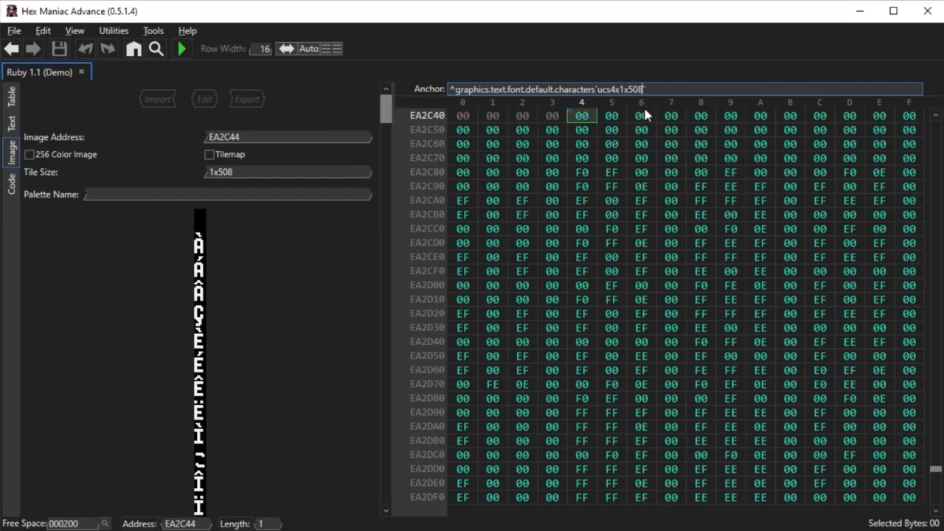
key(Return)
text(raphics.text.font.paley)
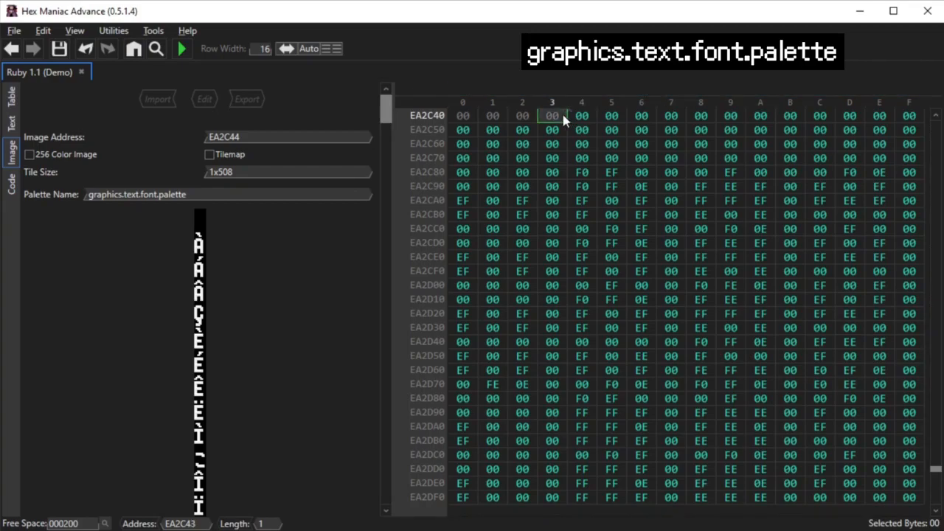
click(583, 119)
mouse_move(386, 112)
mouse_down()
mouse_move(384, 501)
mouse_move(385, 115)
mouse_up()
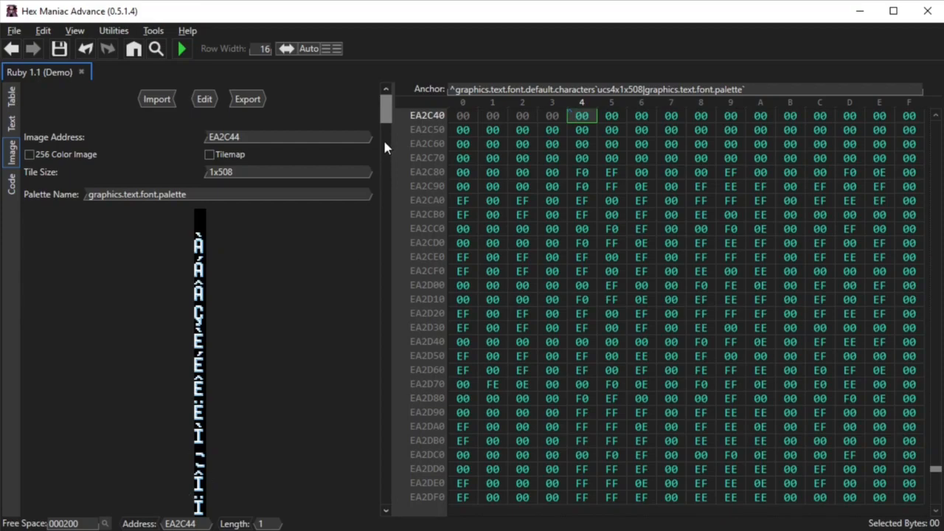
drag(389, 115, 408, 103)
Open the font image for editing and copy the full tile of the capital letter I.
click(204, 99)
scroll(497, 342, down, 3)
drag(502, 502, 505, 147)
drag(509, 509, 501, 297)
drag(492, 400, 484, 329)
scroll(489, 330, up, 4)
scroll(477, 371, up, 3)
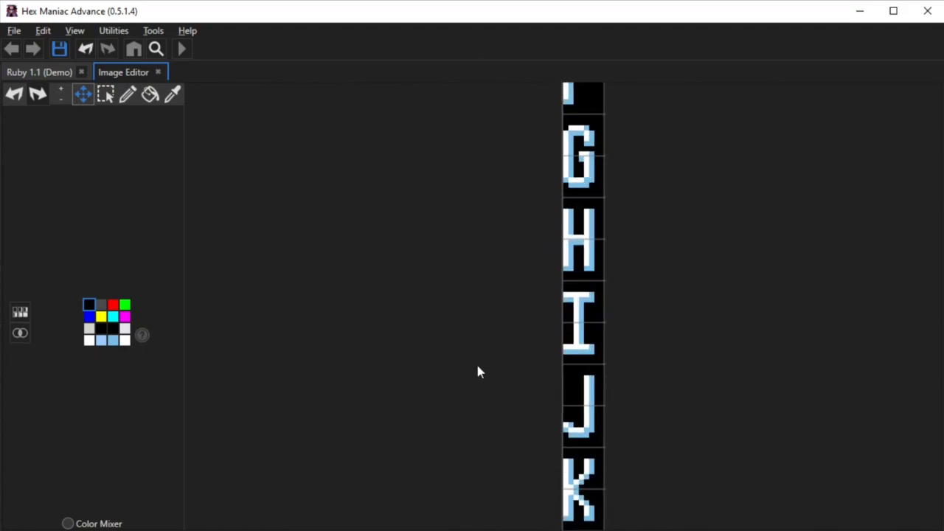
click(105, 94)
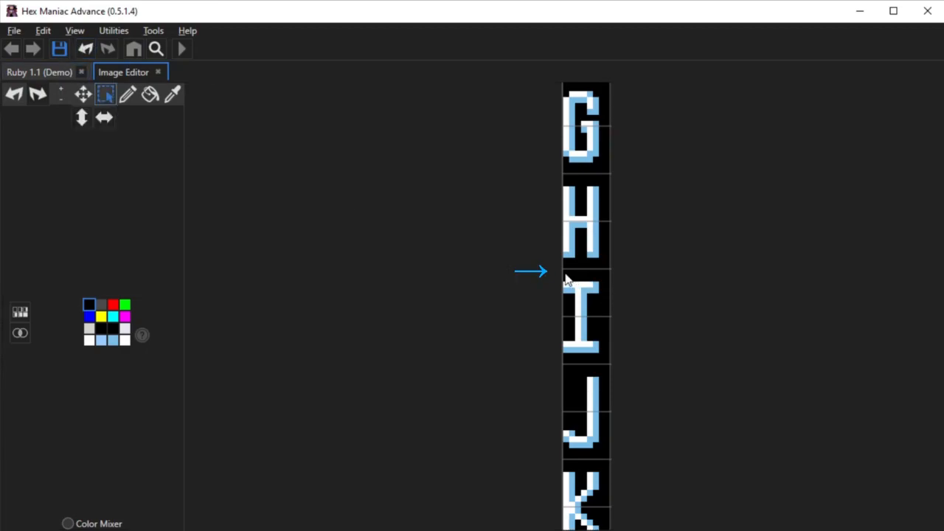
drag(564, 276, 606, 362)
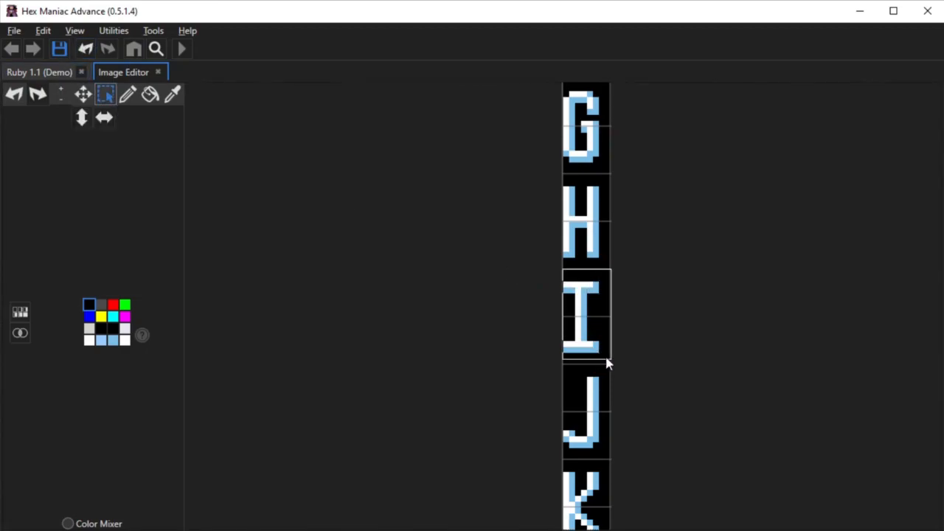
click(568, 357)
drag(566, 278, 610, 361)
click(43, 31)
click(57, 100)
Paste the I glyph over the Japanese character slot directly below â.
scroll(557, 210, down, 7)
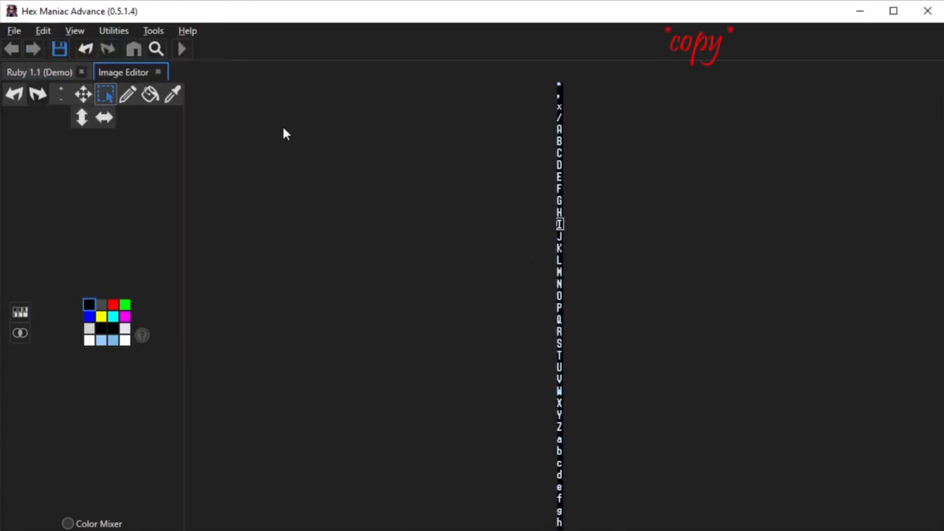
click(83, 94)
drag(480, 118, 483, 312)
scroll(508, 334, up, 5)
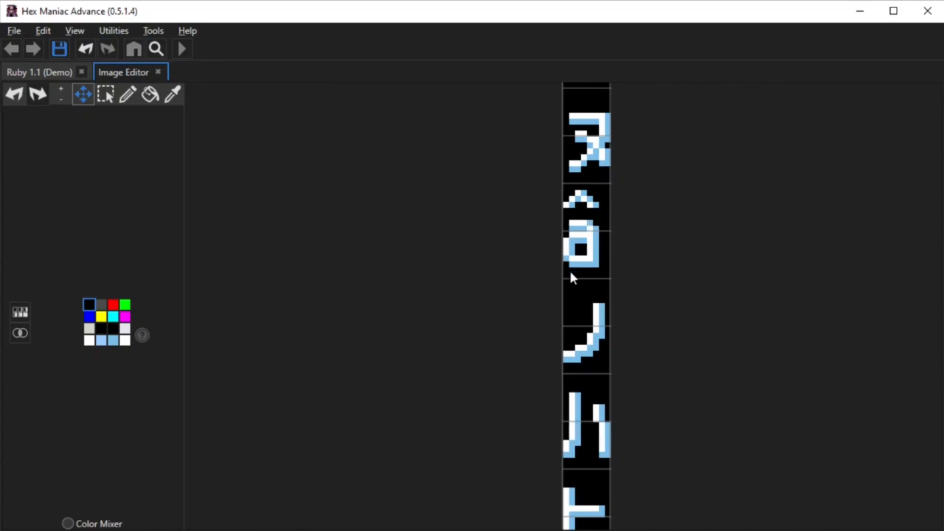
click(105, 94)
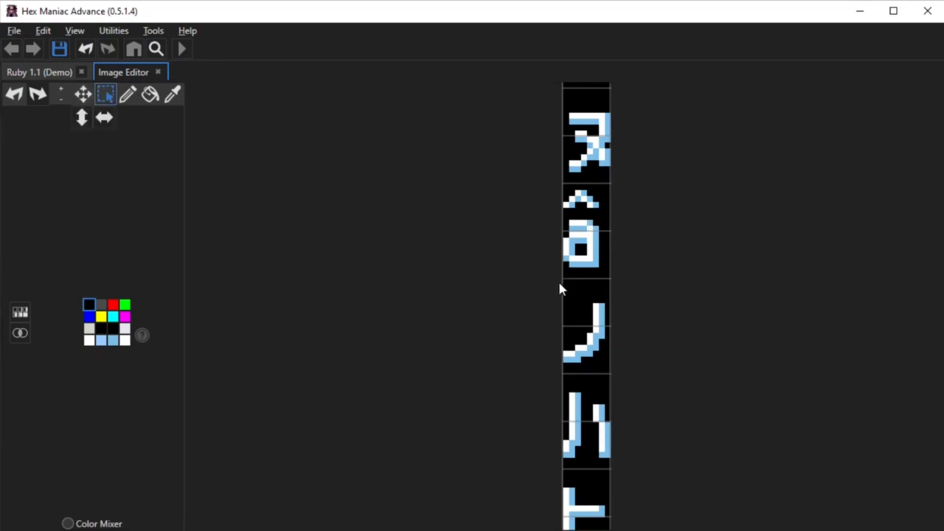
drag(565, 284, 602, 367)
key(ctrl+v)
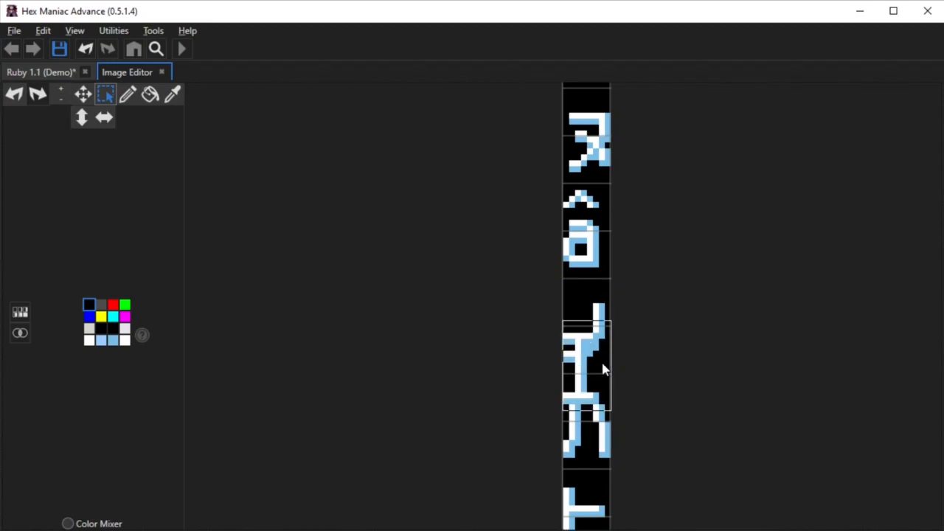
drag(585, 359, 589, 335)
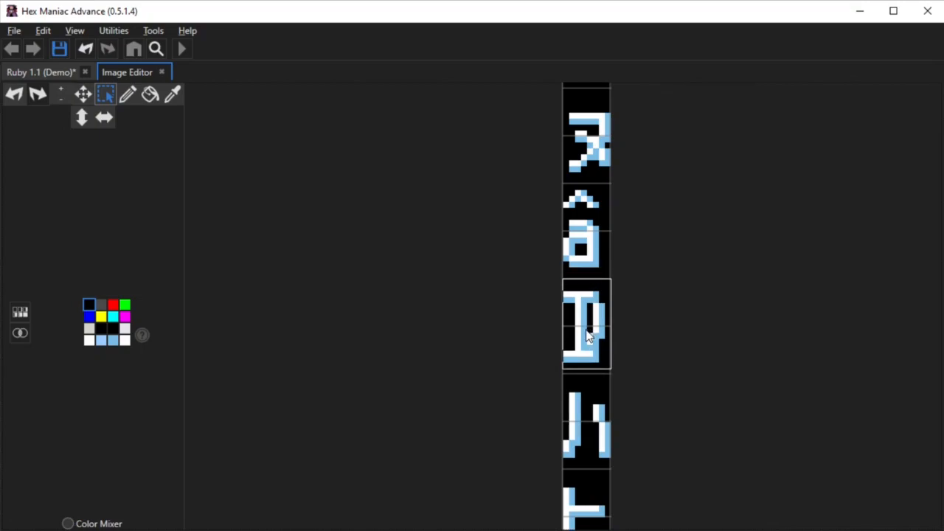
Paint out the leftover pixels of the old Japanese character around the pasted I in black.
click(587, 396)
click(127, 94)
drag(590, 343, 601, 335)
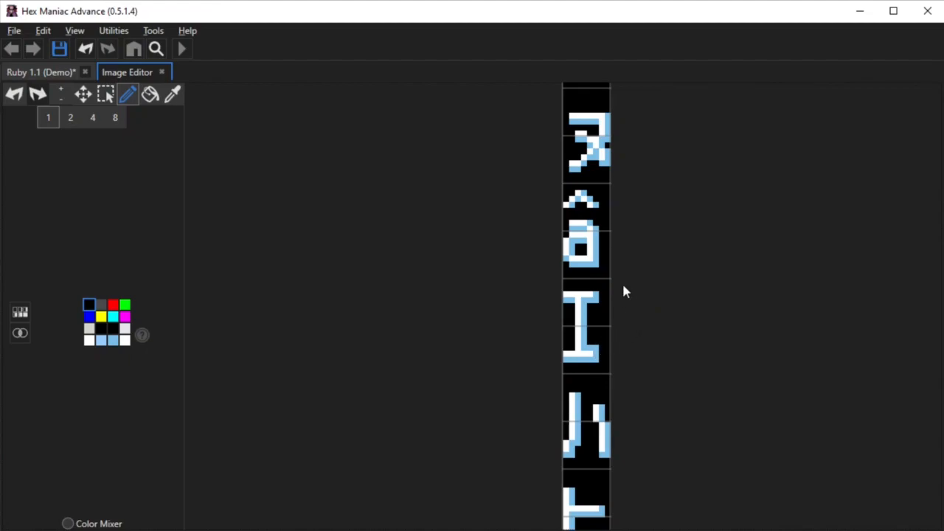
Narrow the I glyph below â by moving its parts closer together, freeing space beside it in the slot.
click(106, 94)
mouse_move(565, 293)
mouse_down()
mouse_move(599, 365)
mouse_move(586, 351)
mouse_up()
click(598, 343)
drag(583, 293, 592, 358)
drag(587, 357, 580, 357)
click(591, 337)
Select and copy the capital letter C glyph from the font image.
scroll(564, 349, down, 7)
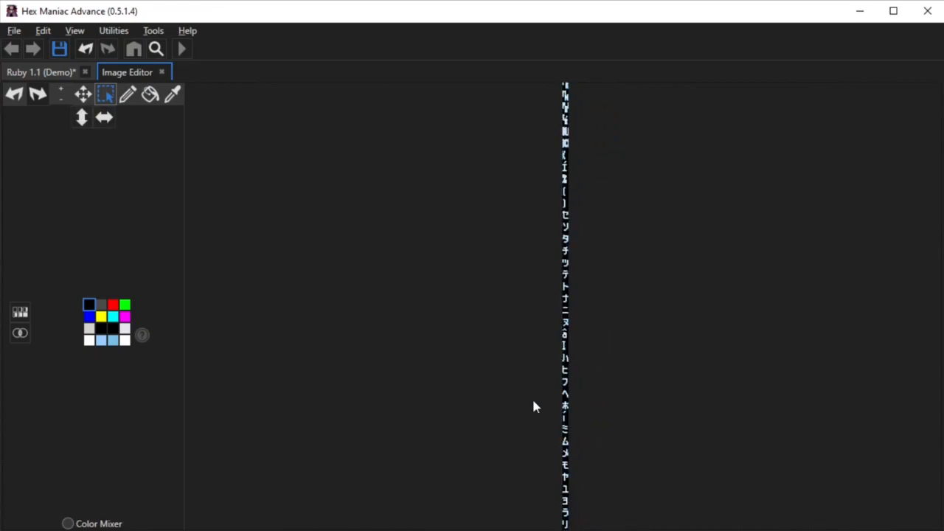
click(84, 95)
drag(374, 455, 337, 3)
drag(432, 435, 443, 44)
drag(483, 513, 486, 441)
scroll(493, 435, up, 6)
drag(490, 122, 445, 357)
click(105, 94)
drag(524, 251, 550, 328)
scroll(575, 331, down, 6)
Paste the C glyph, narrow it, and place it beside the I in the slot below â to form IC.
click(83, 95)
scroll(562, 295, up, 2)
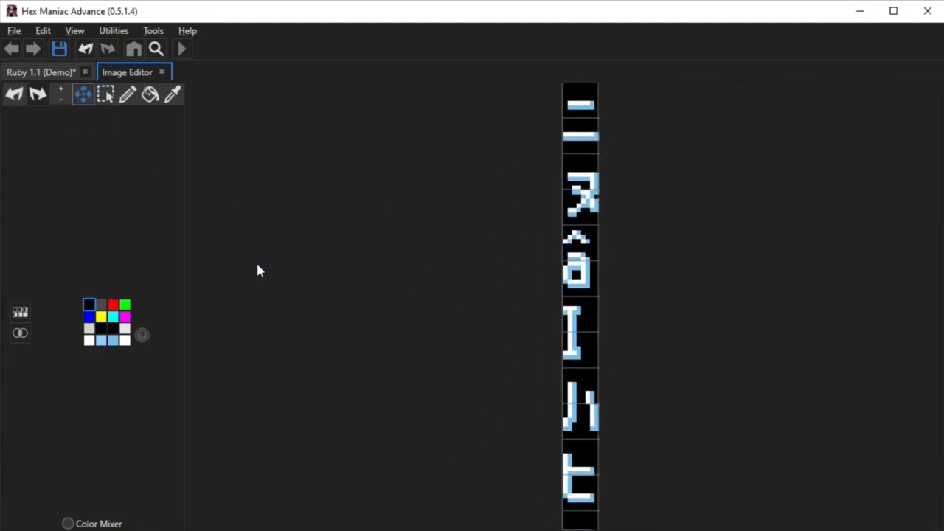
click(106, 95)
key(ctrl+v)
drag(579, 368, 572, 435)
key(d)
click(589, 399)
key(ctrl+z)
drag(592, 394, 596, 430)
key(s)
mouse_move(578, 380)
mouse_down()
mouse_move(587, 431)
mouse_move(588, 366)
mouse_up()
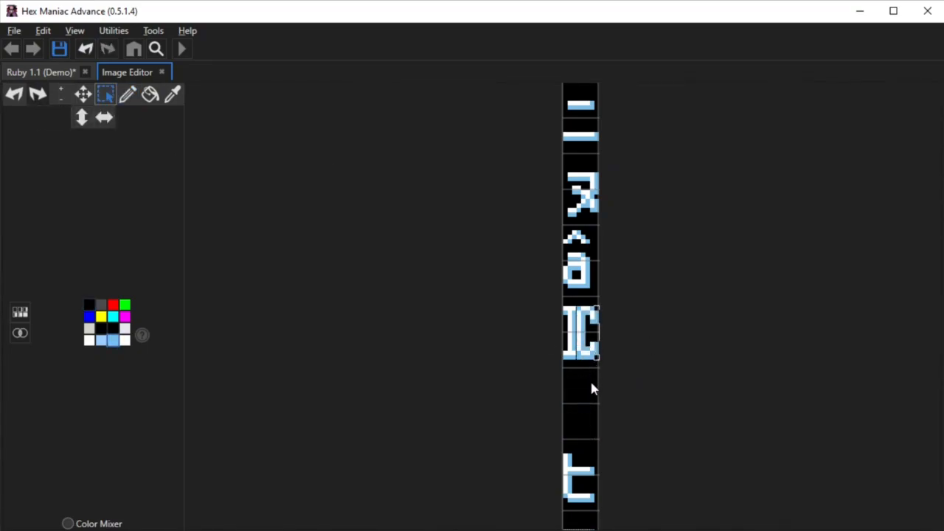
click(588, 394)
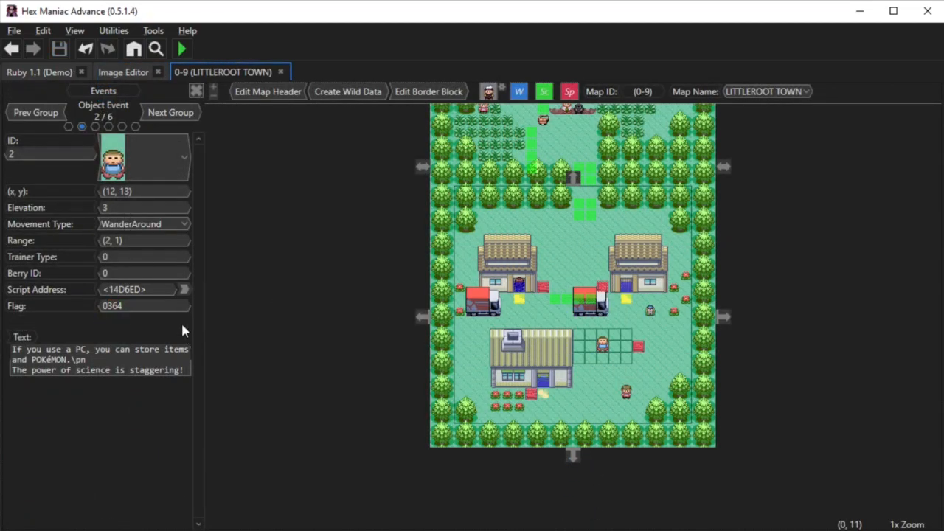
Open the message text of Littleroot Town object event 2 from its script and replace all of it with \\68.
click(185, 290)
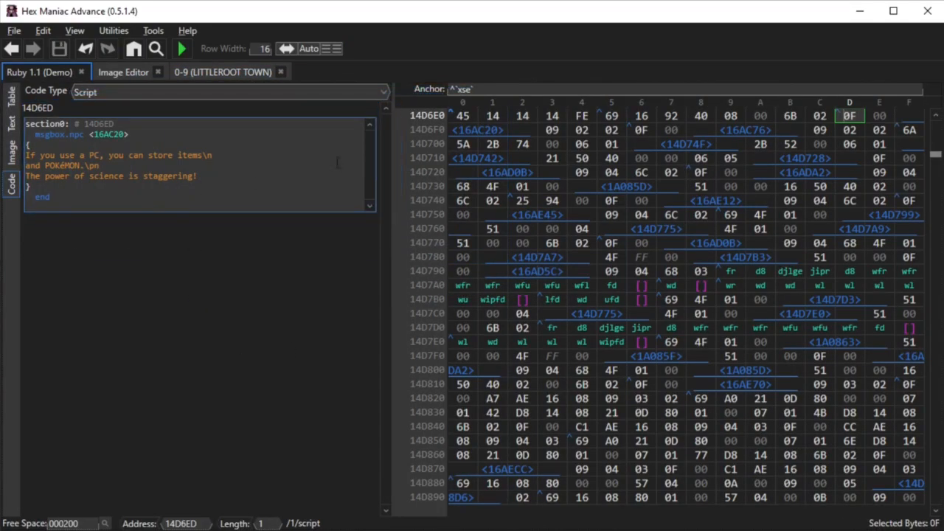
double_click(480, 131)
click(326, 262)
key(ctrl+a)
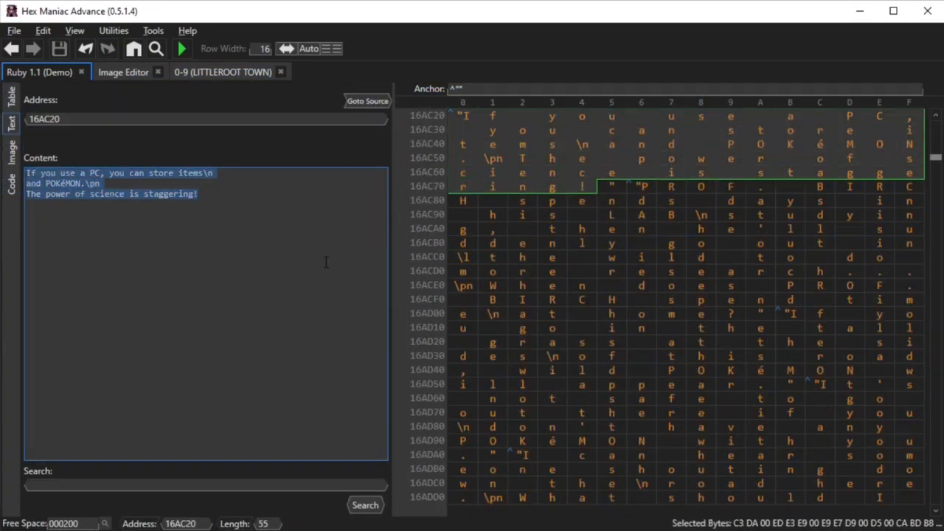
text(\68)
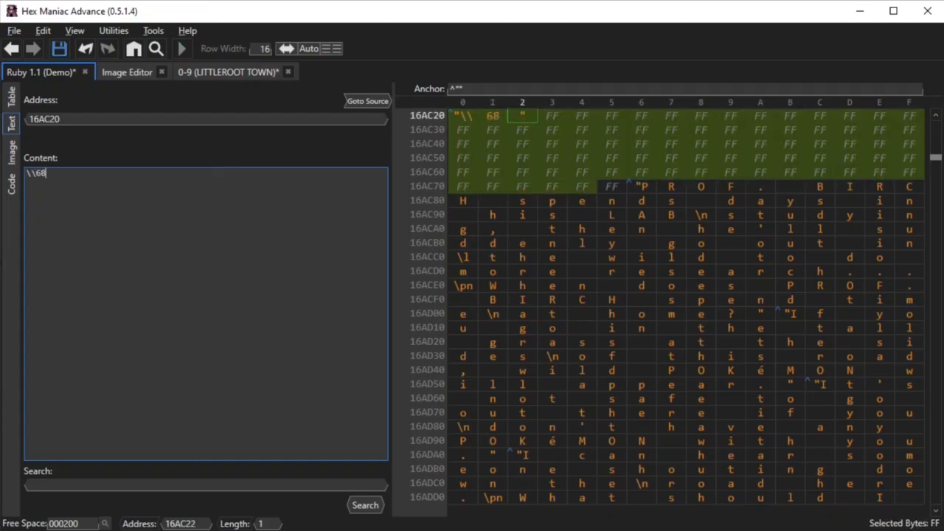
click(467, 119)
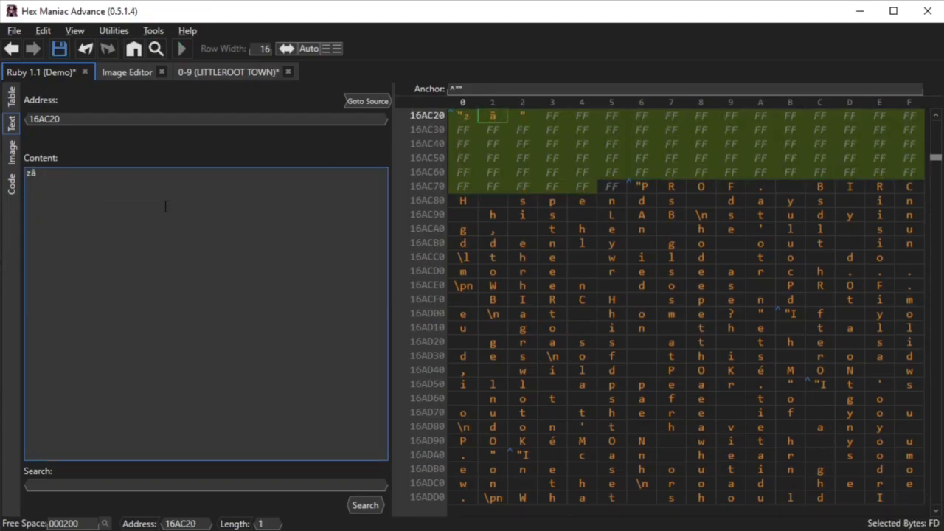
Start the message content with "Test: " and enter the \IC token.
click(29, 176)
text(Test: à)
click(292, 359)
text(\IC)
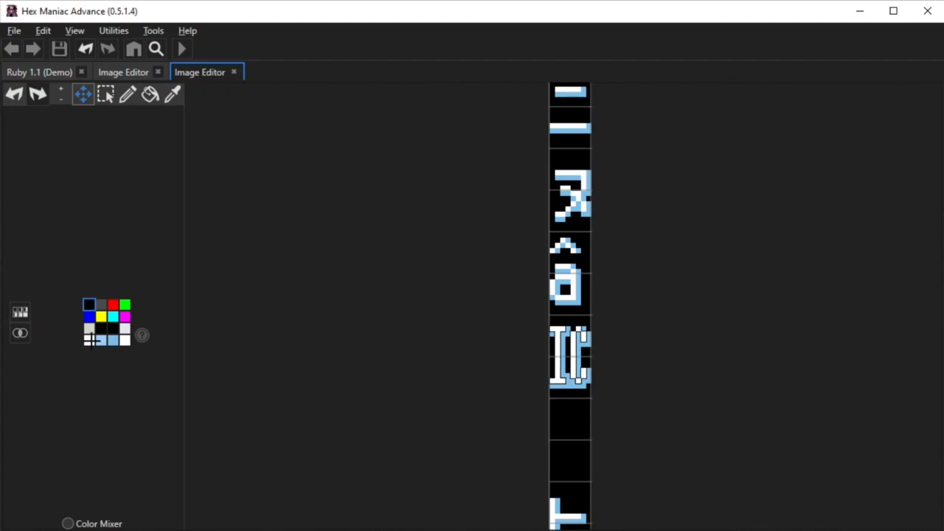
Fill the I of the IC glyph with the last white of the palette and check which pixels use the palette colours.
click(125, 340)
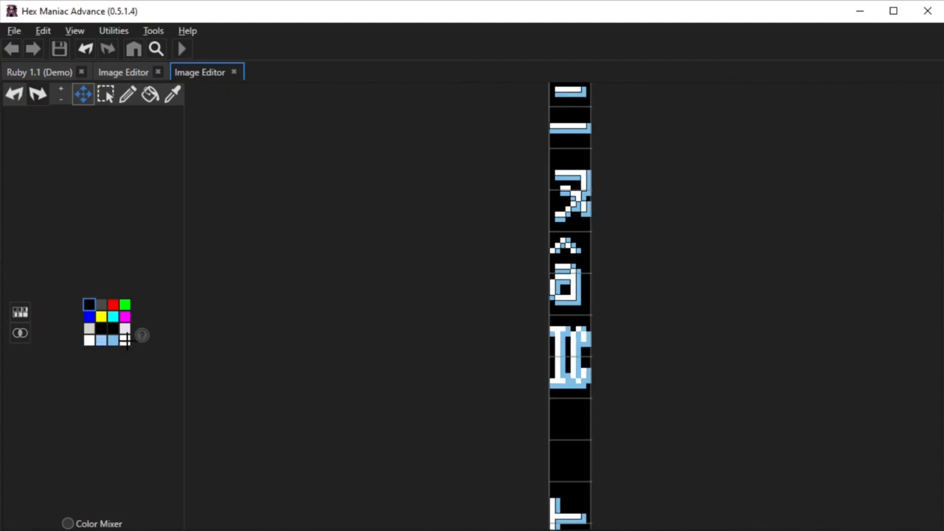
click(149, 93)
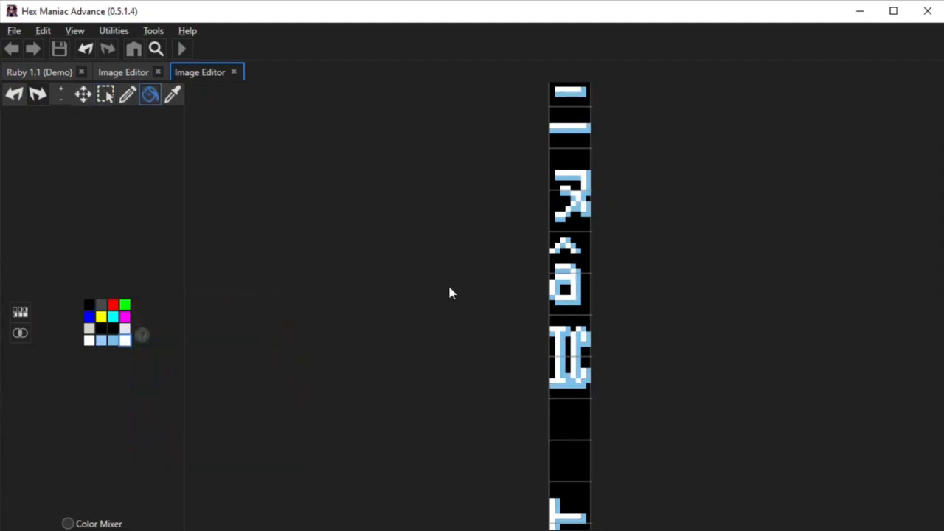
click(561, 336)
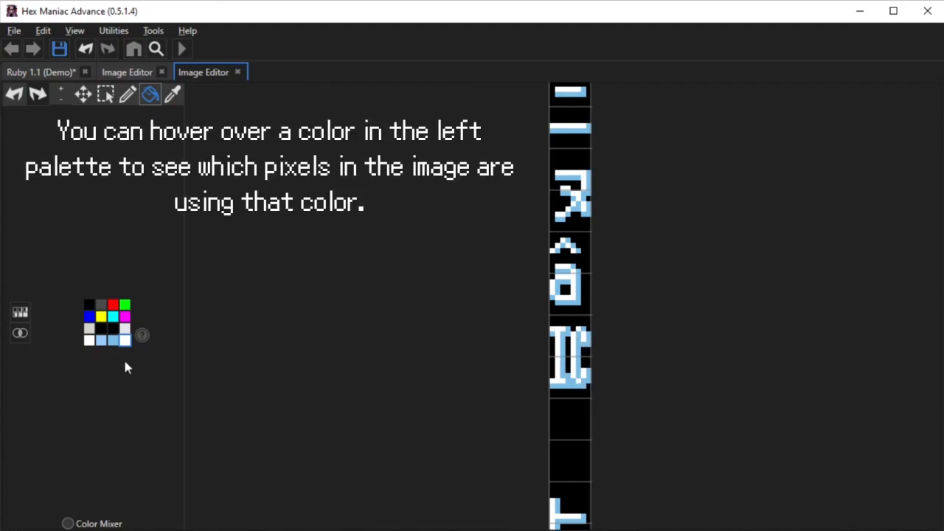
mouse_move(115, 340)
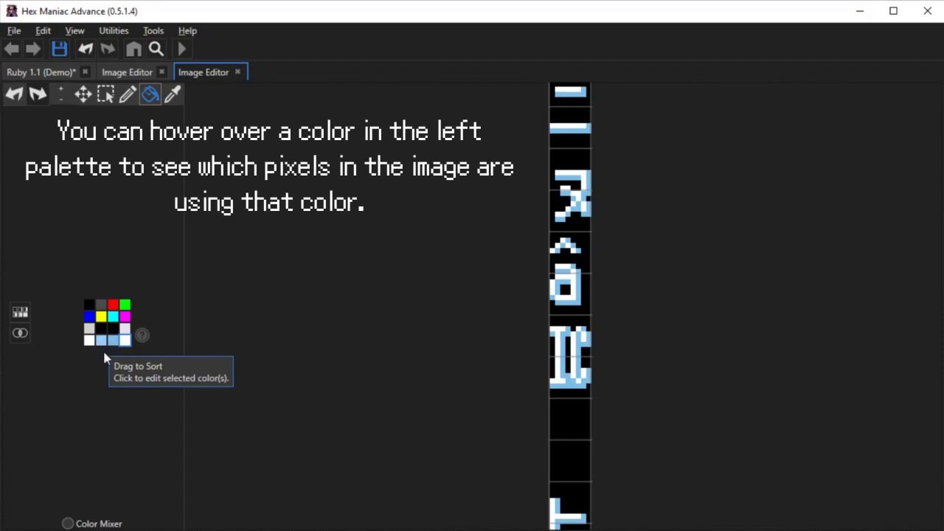
click(101, 341)
click(80, 370)
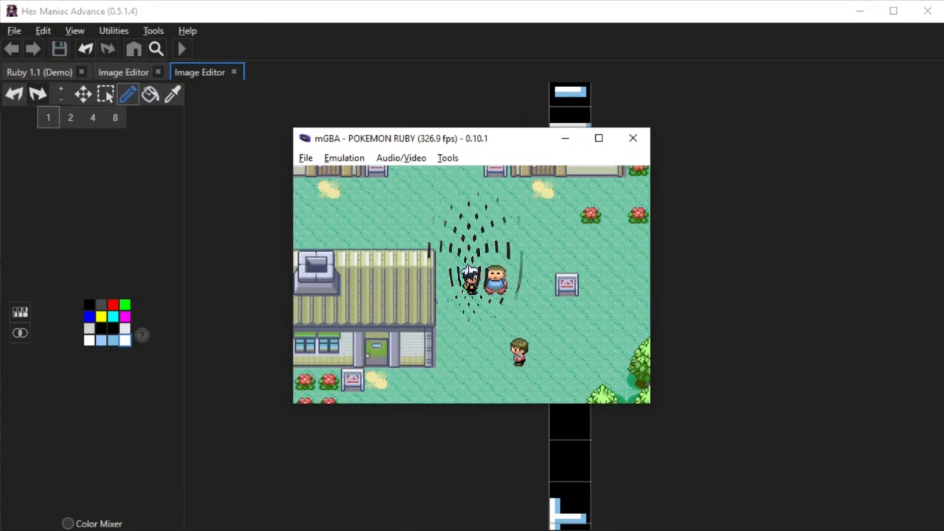
Switch to mGBA running Pokémon Ruby and talk to the townsperson beside the player to test the message.
key(x)
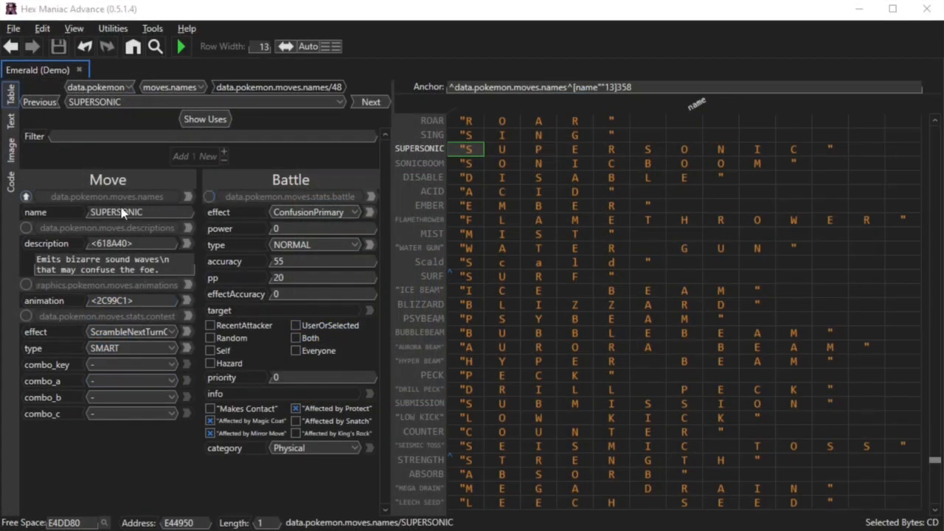
In the Emerald moves table, replace the final IC of the SUPERSONIC move name with the \IC token.
click(137, 214)
click(748, 149)
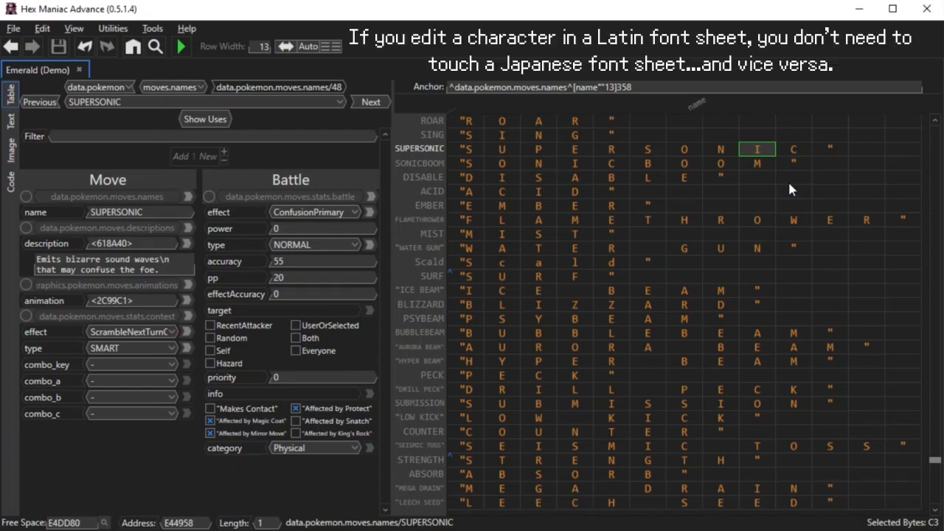
click(136, 212)
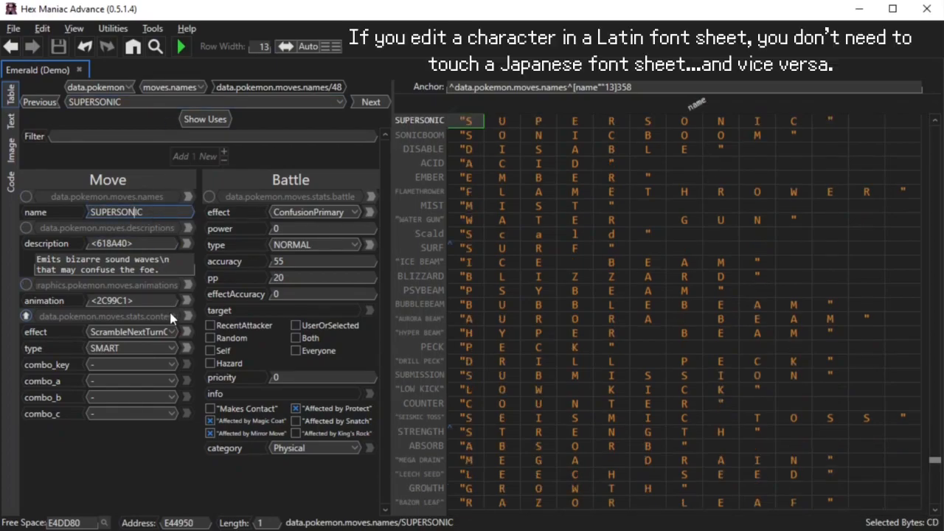
text(\)
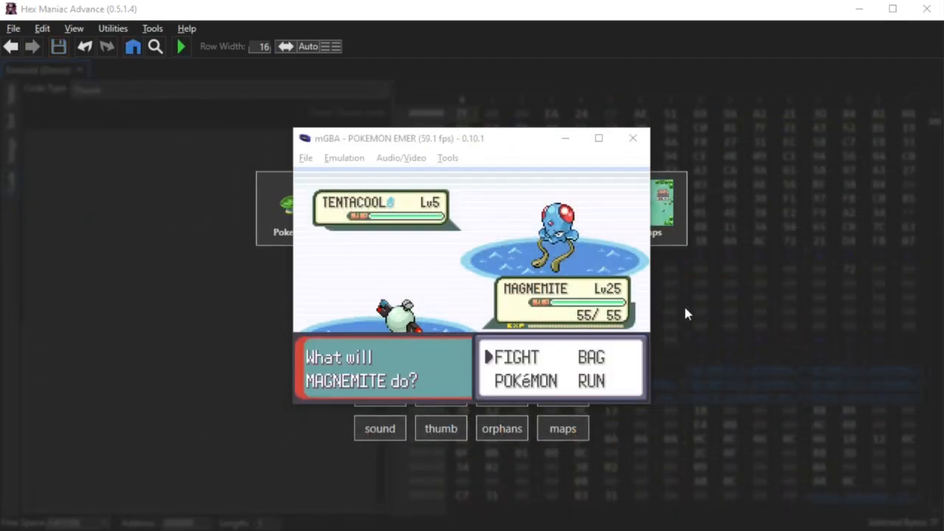
Switch to mGBA running Pokémon Emerald, choose FIGHT for MAGNEMITE and highlight the SUPERSONIC move.
click(459, 138)
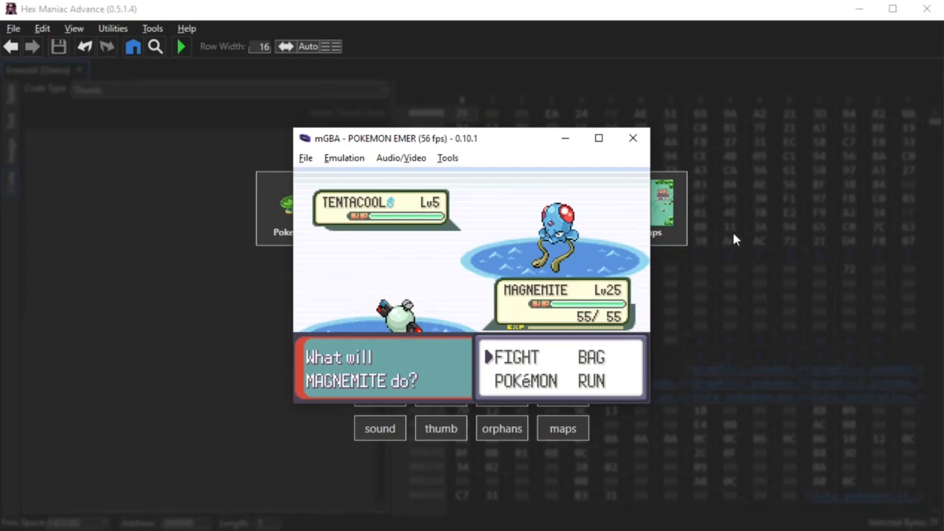
key(x)
key(Right)
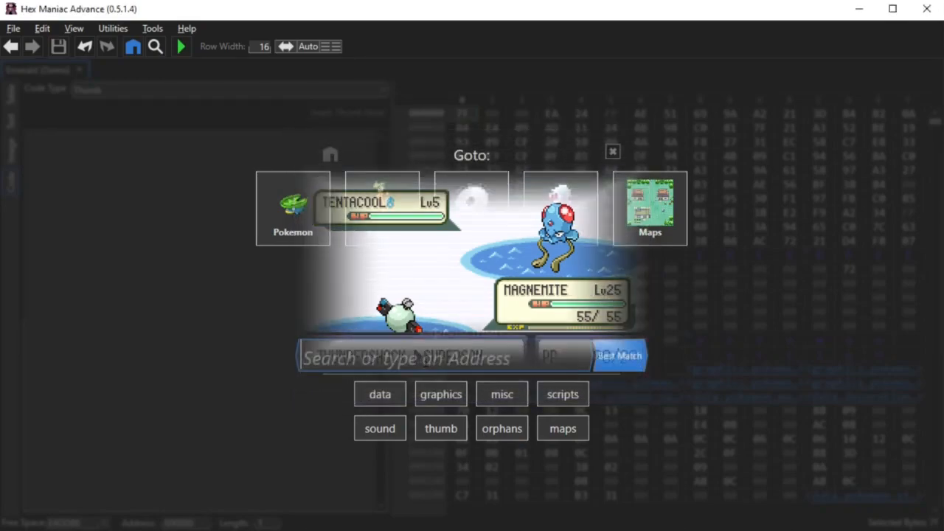
Search for text.font, open the character image of the short font, and examine the slots below â.
text(text.font)
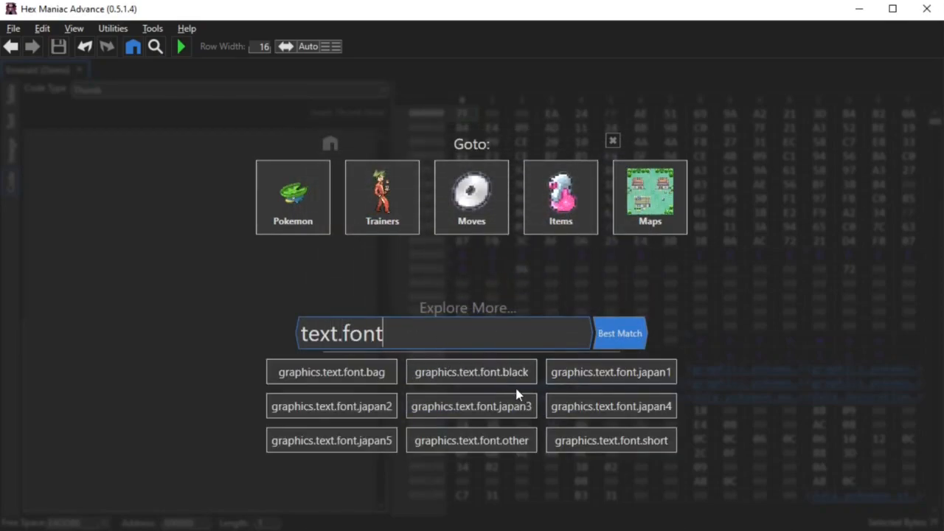
click(570, 441)
click(446, 401)
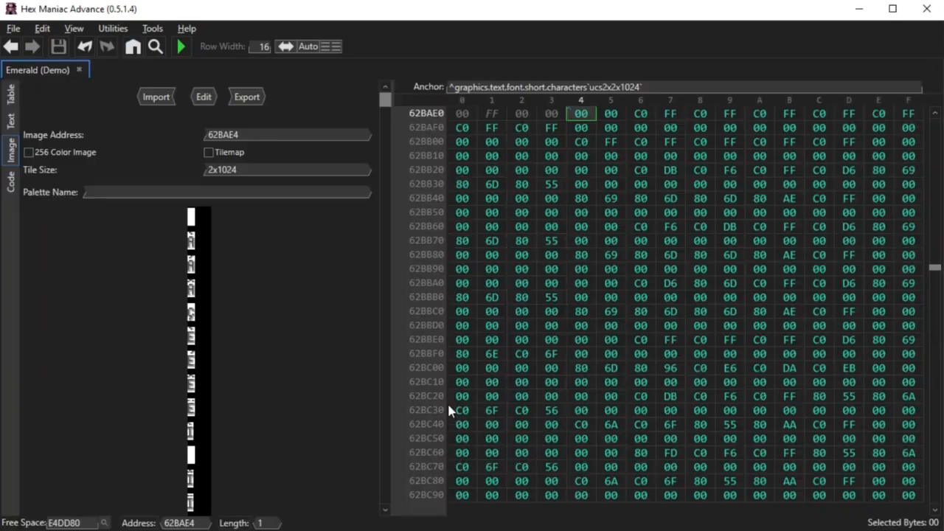
drag(385, 104, 382, 186)
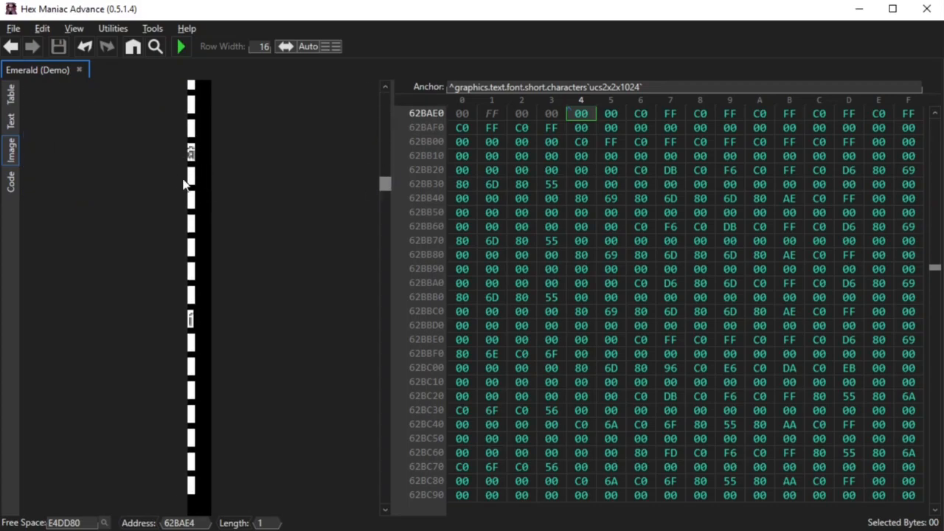
Open the character image of the bag font to examine its glyph slots.
key(ctrl+g)
click(375, 318)
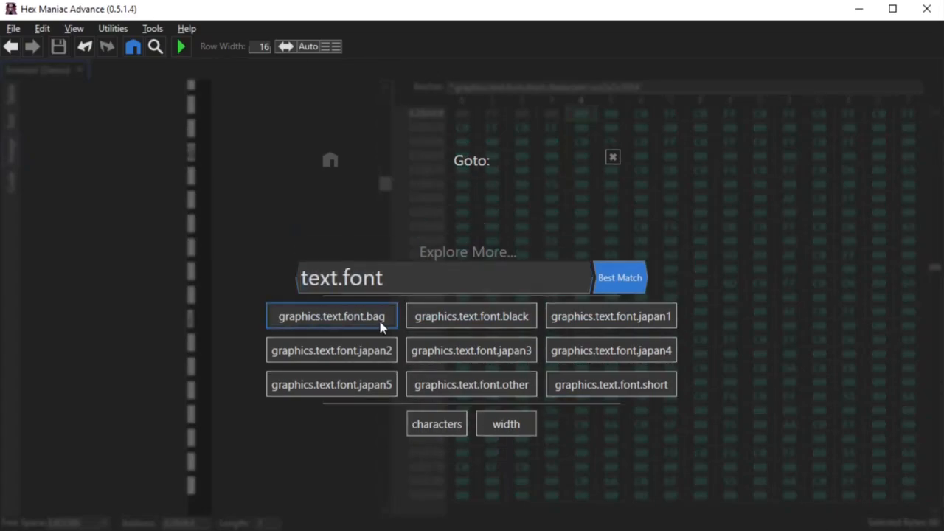
click(440, 424)
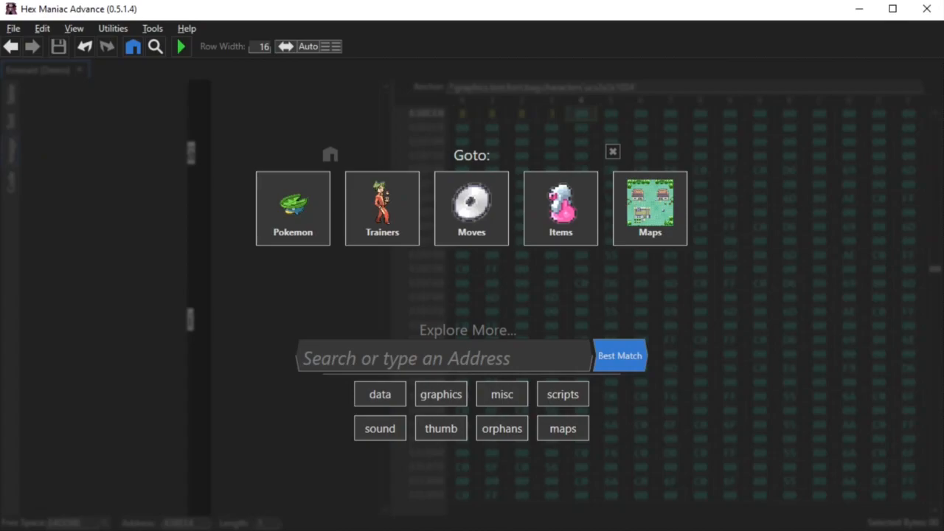
Open the character image of graphics.text.font.other to view the IC glyph, and open that font's width table.
click(356, 354)
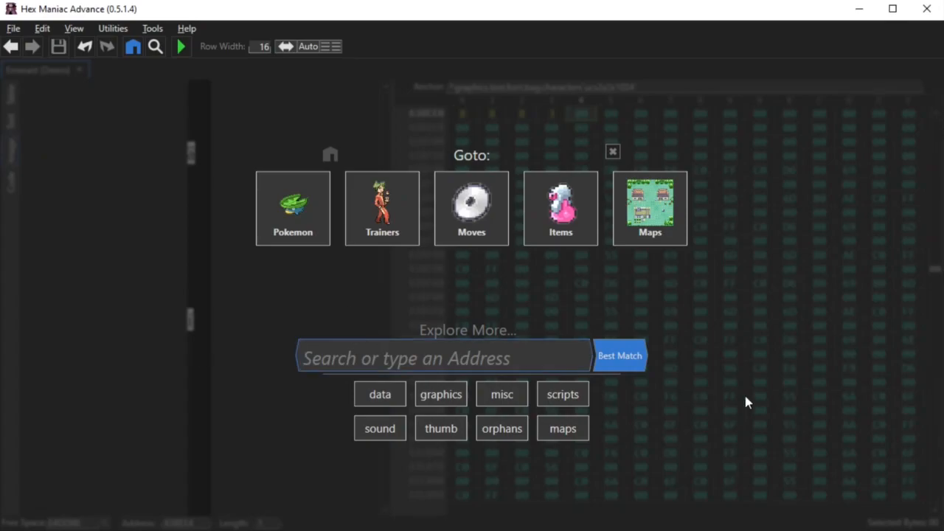
click(441, 402)
click(471, 407)
click(492, 461)
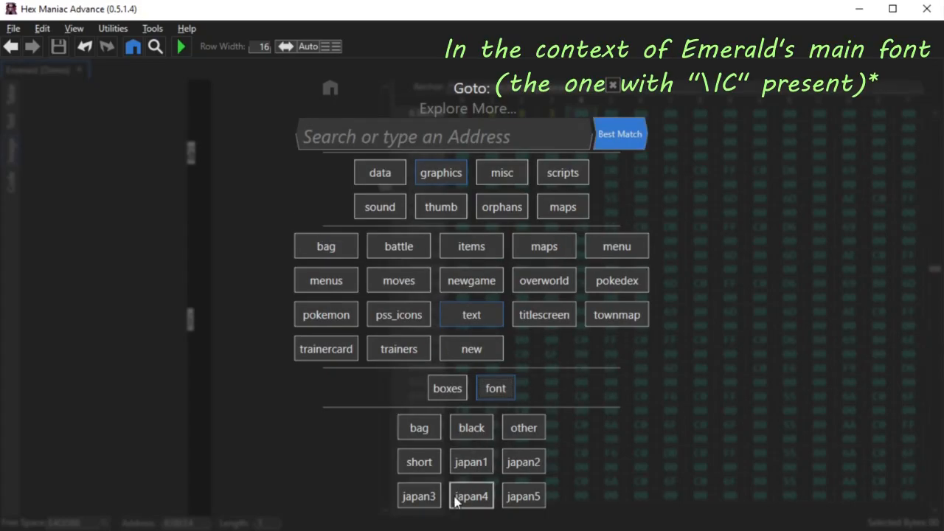
click(526, 432)
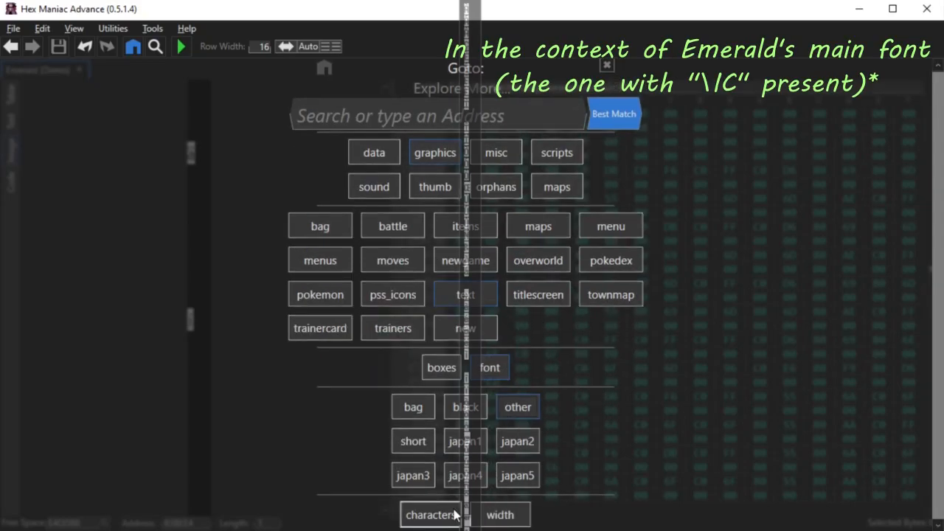
click(431, 514)
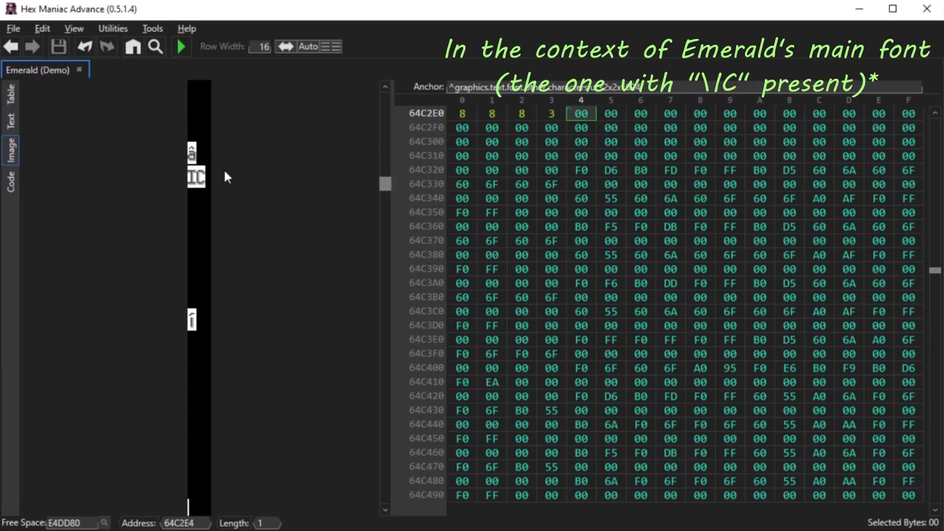
key(ctrl+g)
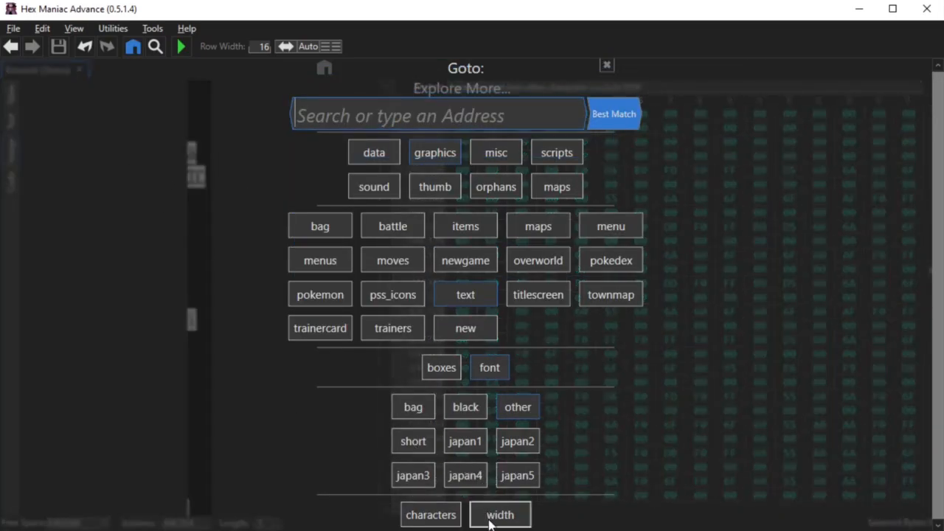
click(499, 515)
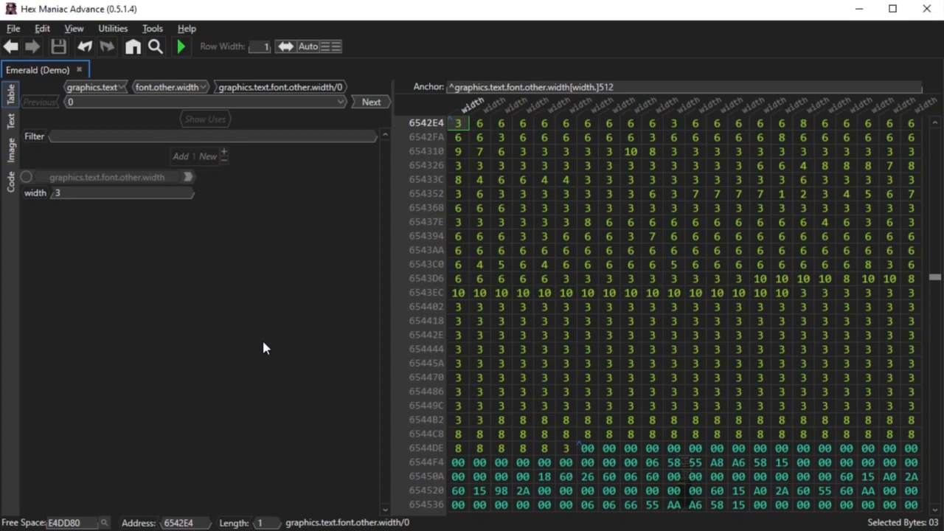
Show the hex-to-decimal converter and convert the hex values 68 and 69.
click(42, 28)
click(77, 343)
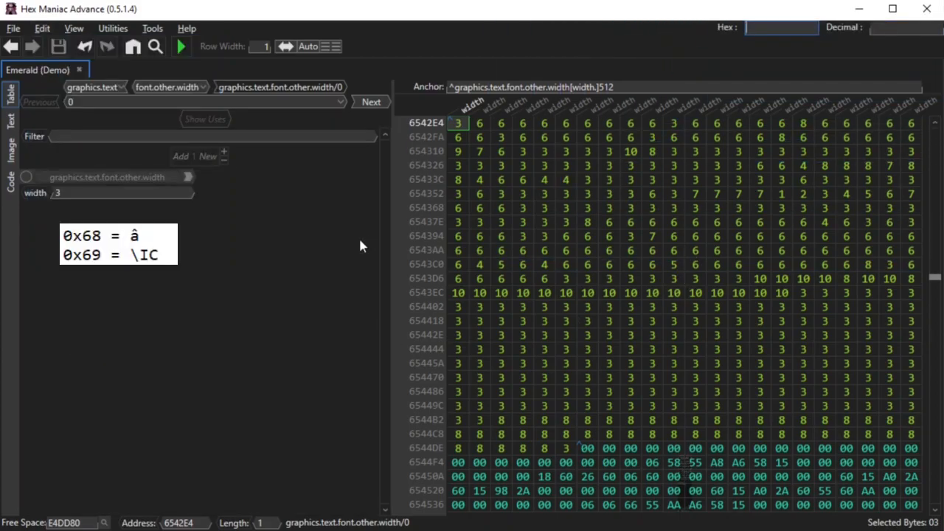
text(68)
double_click(765, 27)
text(69)
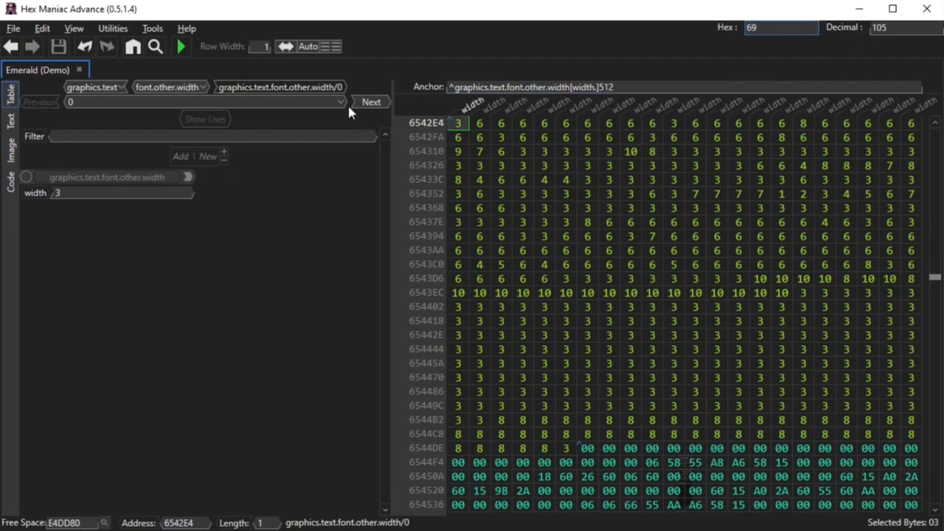
Go to entry 105 in the width table of graphics.text.font.other.
click(473, 123)
click(458, 123)
click(339, 102)
drag(339, 122, 337, 180)
click(254, 165)
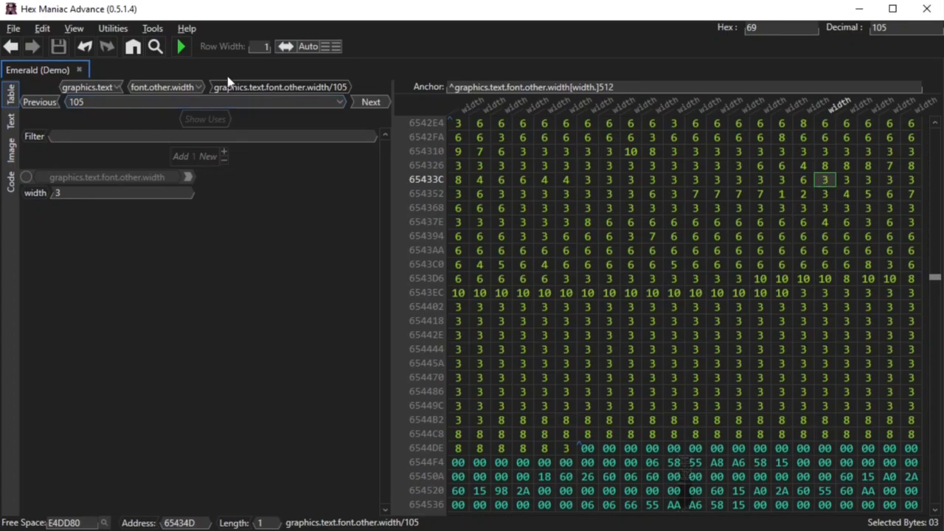
Duplicate the Emerald tab and return the original tab to the character image of the other font.
right_click(49, 65)
click(62, 76)
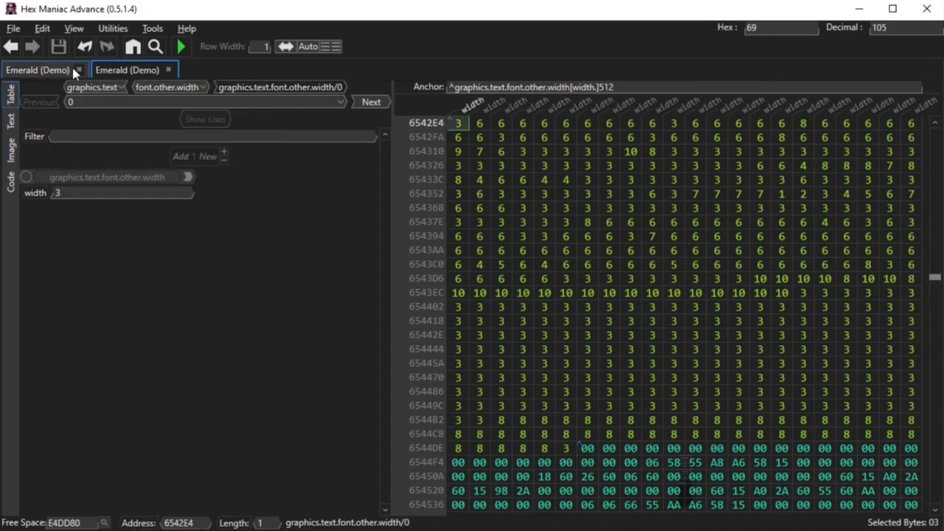
key(ctrl+g)
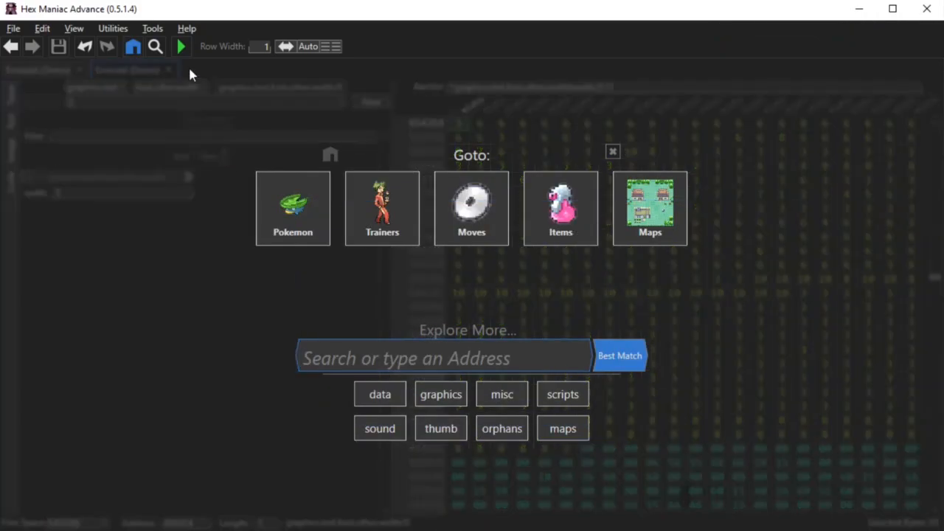
click(189, 74)
click(10, 49)
click(11, 48)
click(11, 48)
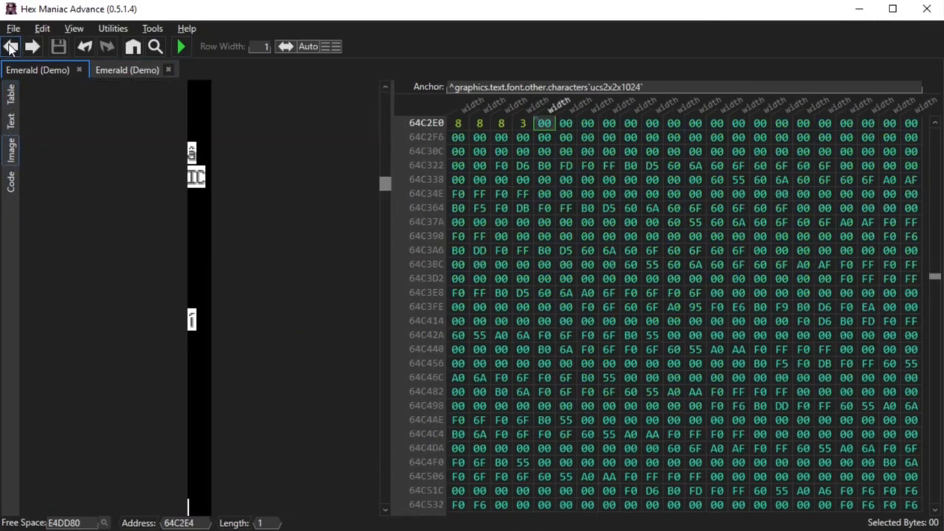
Open the other font's character image for editing at the IC glyph below â and select the Pencil tool.
drag(382, 185, 376, 92)
click(203, 96)
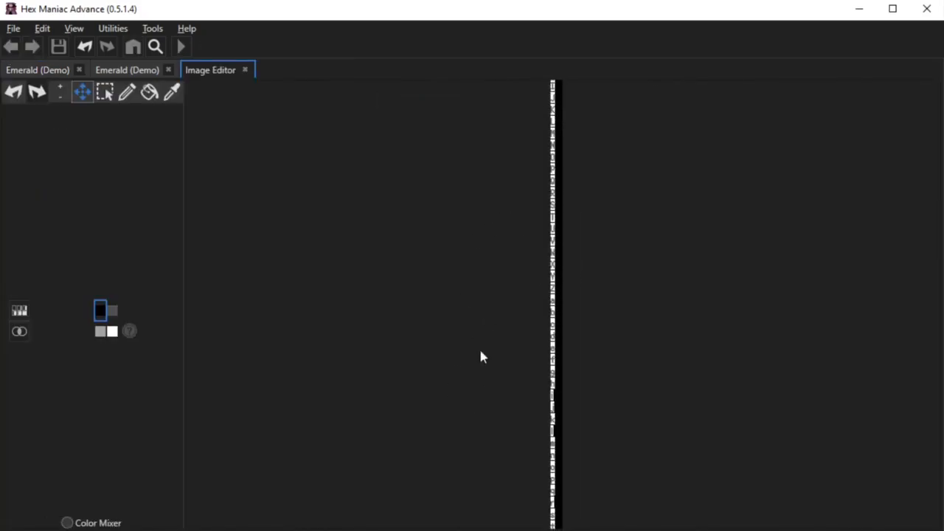
scroll(476, 316, up, 3)
scroll(476, 316, up, 4)
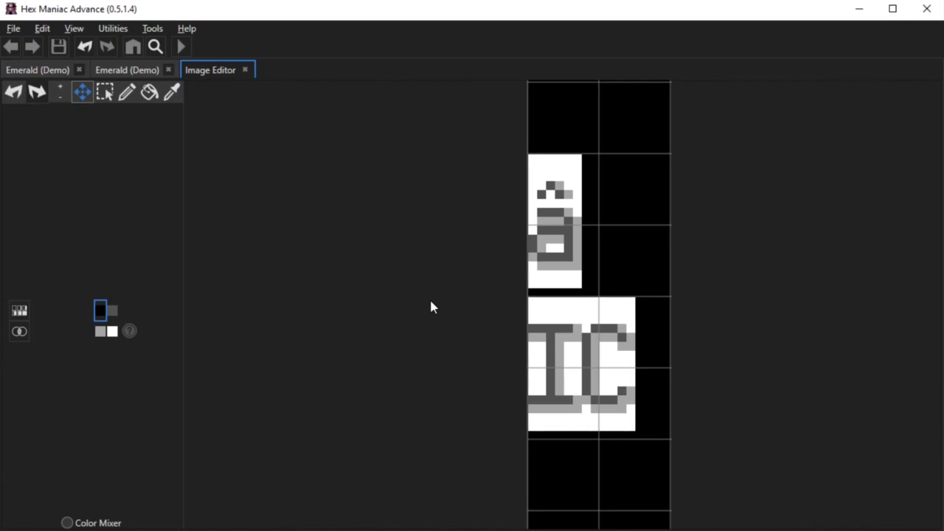
click(127, 92)
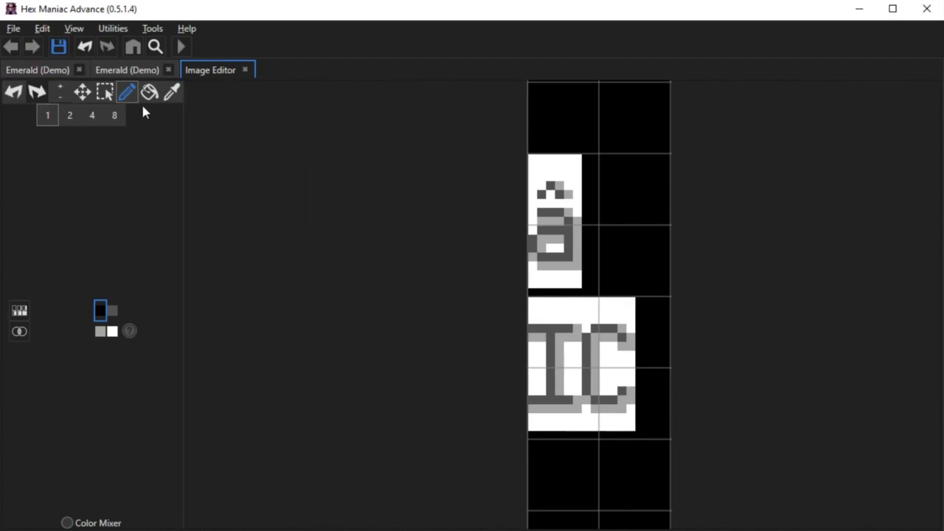
click(114, 116)
Set entry 105 of the graphics.text.font.other width table to 12 and save the ROM.
click(134, 70)
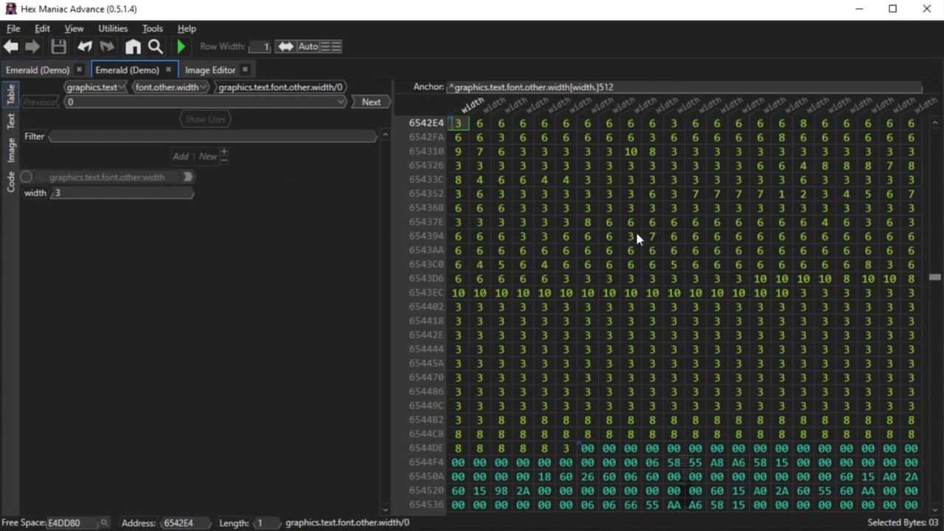
click(99, 104)
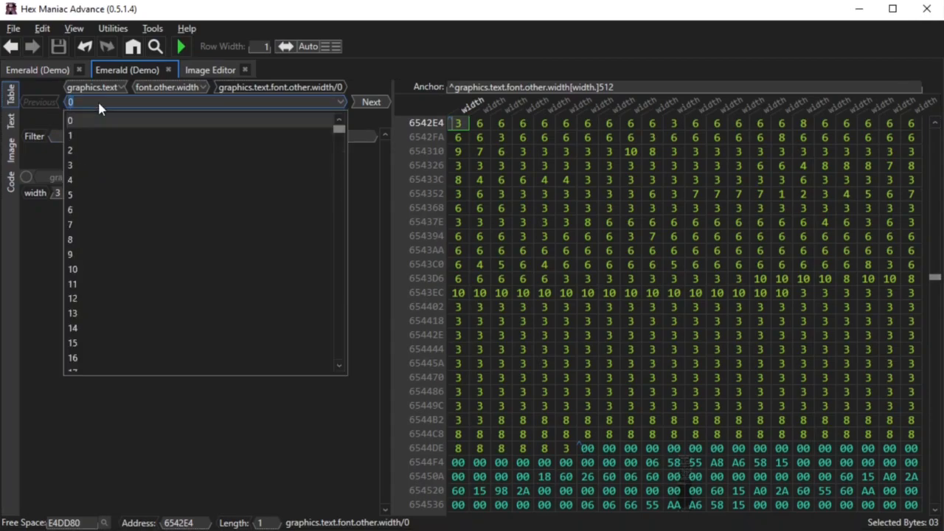
text(105)
click(85, 120)
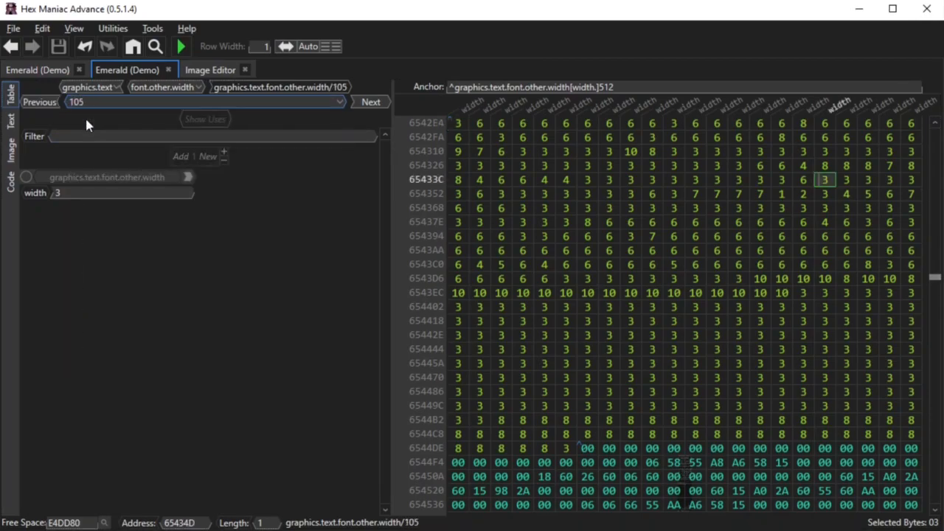
click(824, 181)
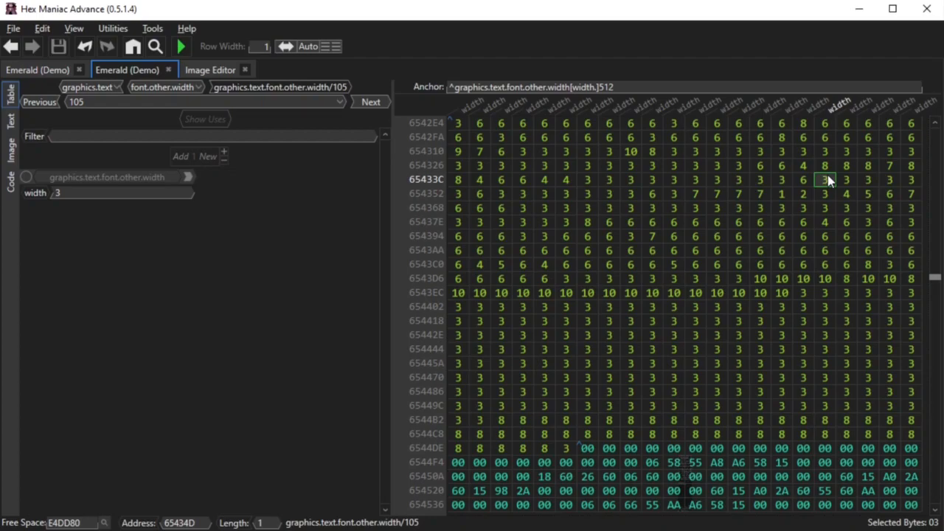
key(Return)
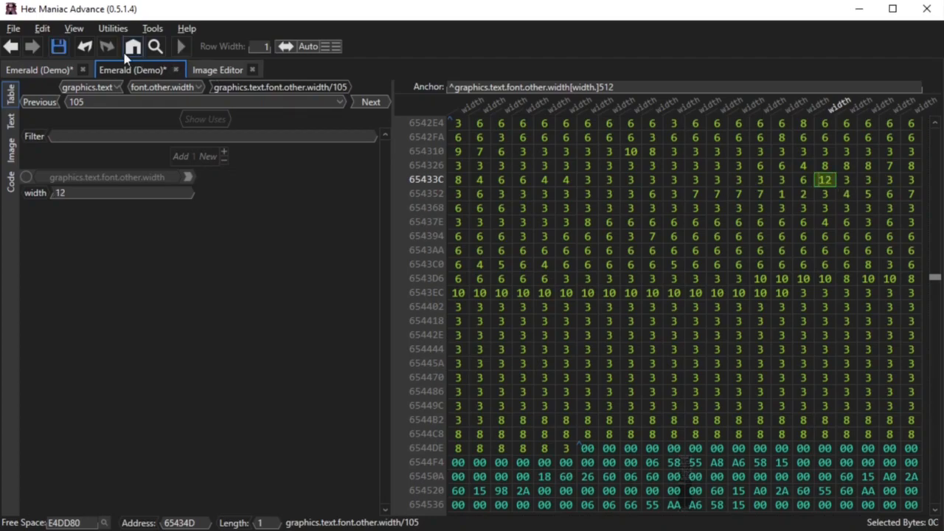
click(64, 47)
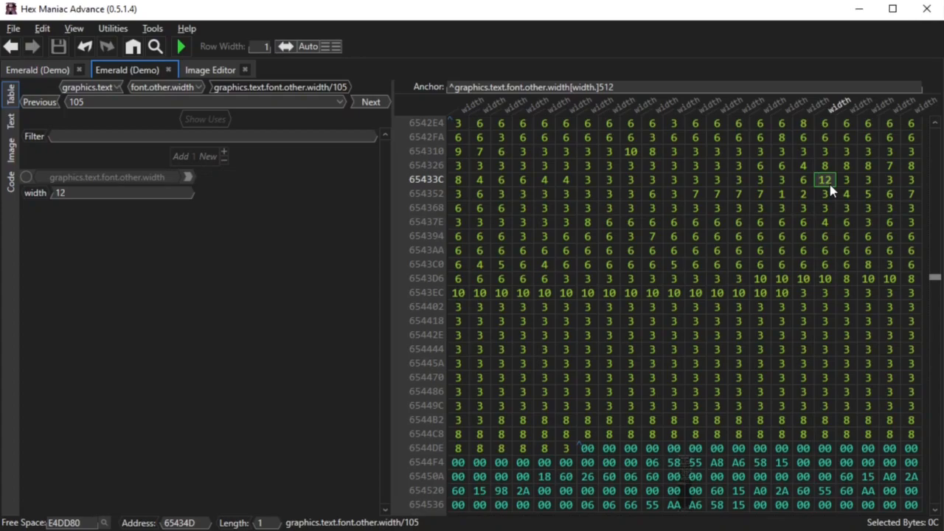
Close the image editor and advance through the battle in the mGBA emulator to test the game text.
click(246, 71)
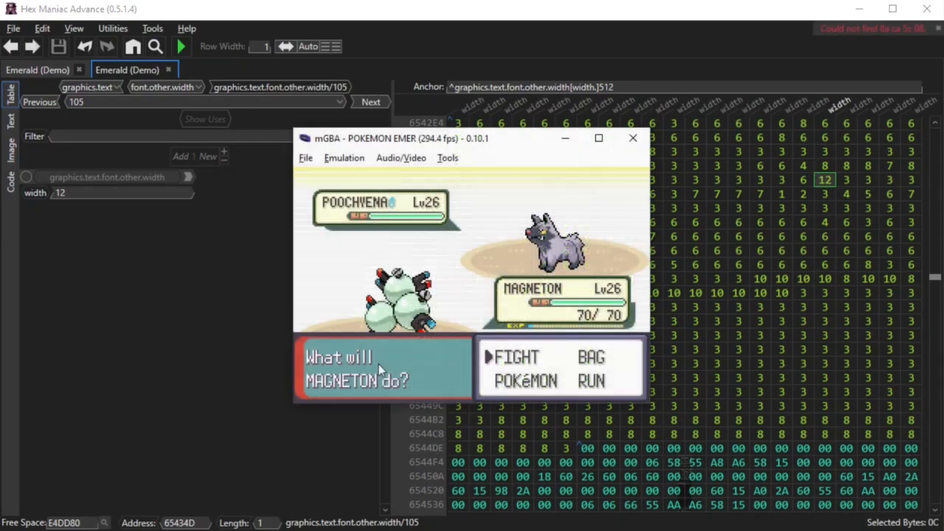
key(x)
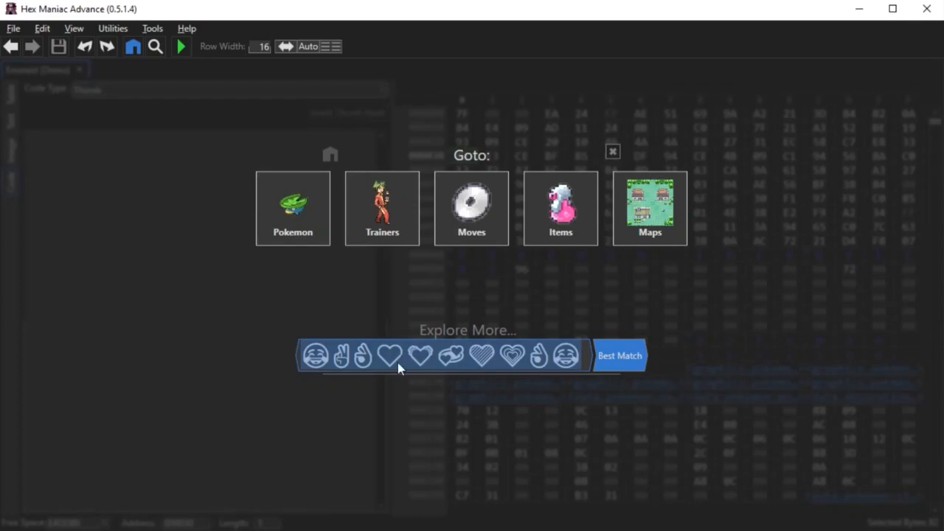
Open the character image of graphics.text.font.short and look through its glyphs from end to end.
click(398, 363)
click(470, 411)
click(497, 458)
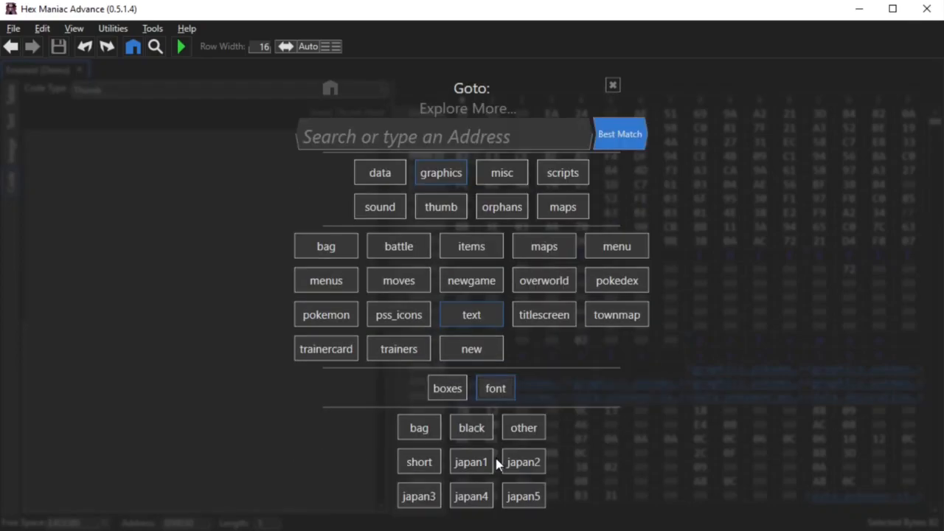
click(436, 464)
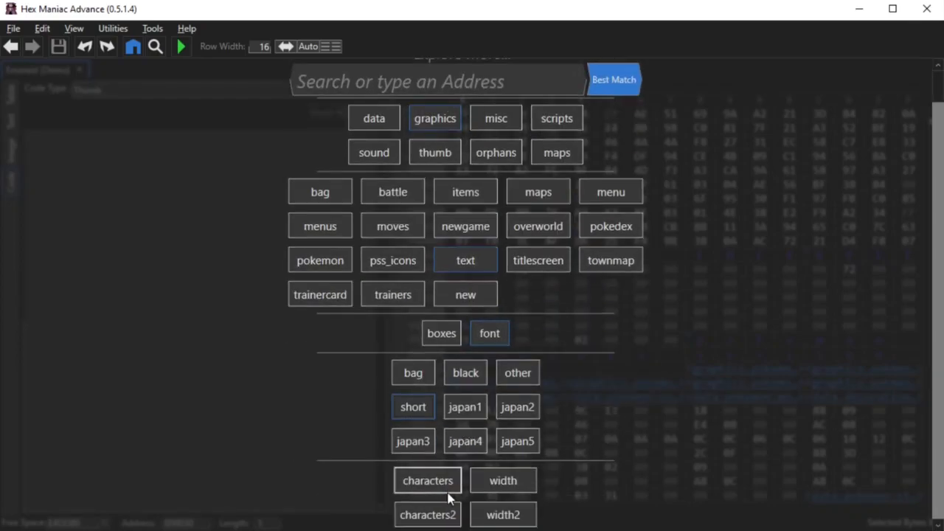
click(428, 509)
drag(385, 100, 383, 485)
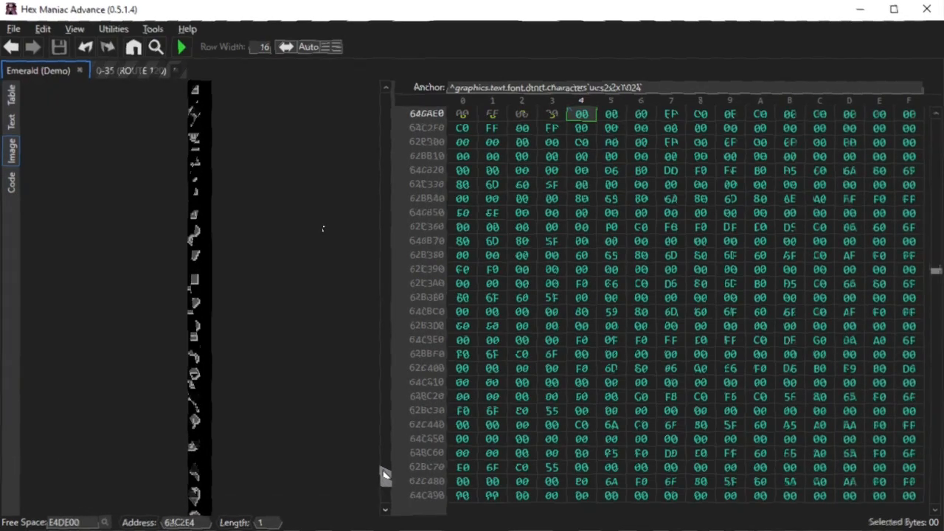
drag(385, 480, 386, 100)
Extend the single note glyph of the other font into a beamed double note in dark grey with light grey shading, using the Pencil.
click(203, 98)
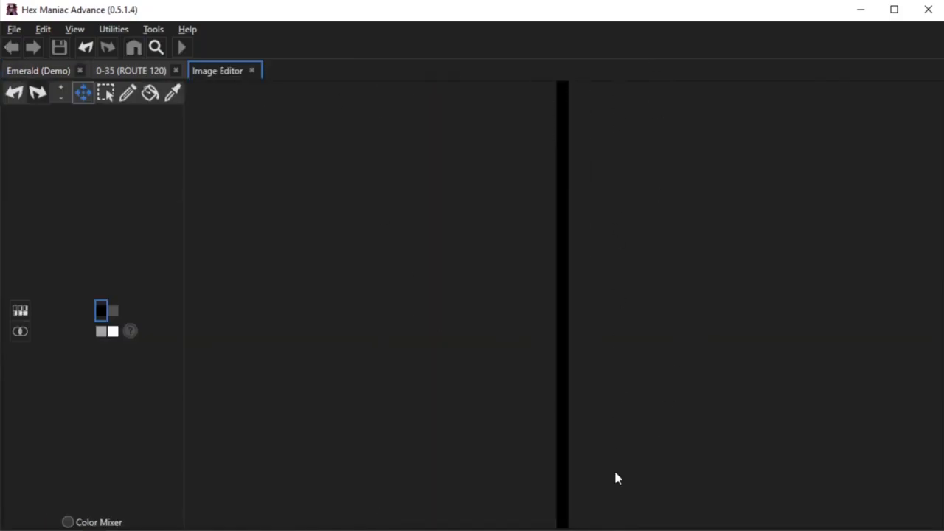
scroll(608, 346, up, 3)
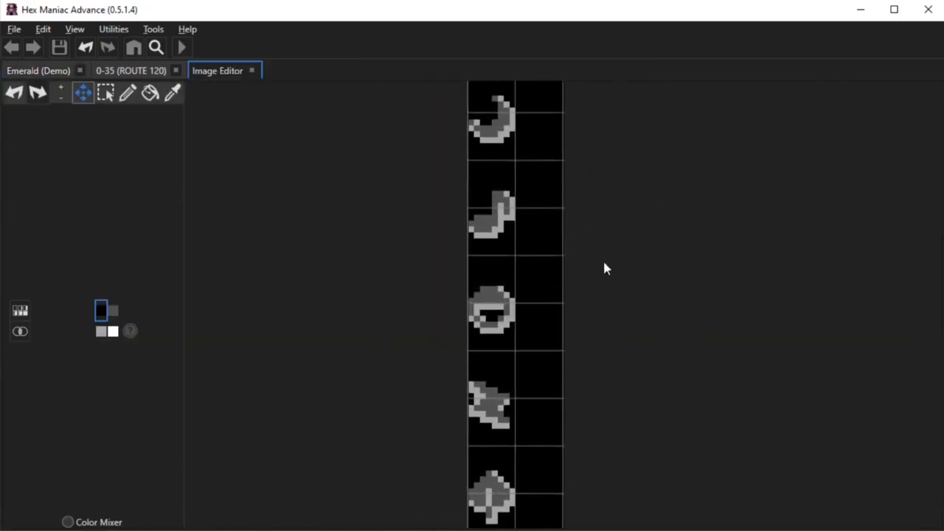
click(127, 93)
mouse_move(507, 317)
mouse_down()
mouse_move(511, 298)
mouse_move(524, 299)
mouse_move(528, 325)
mouse_up()
click(113, 310)
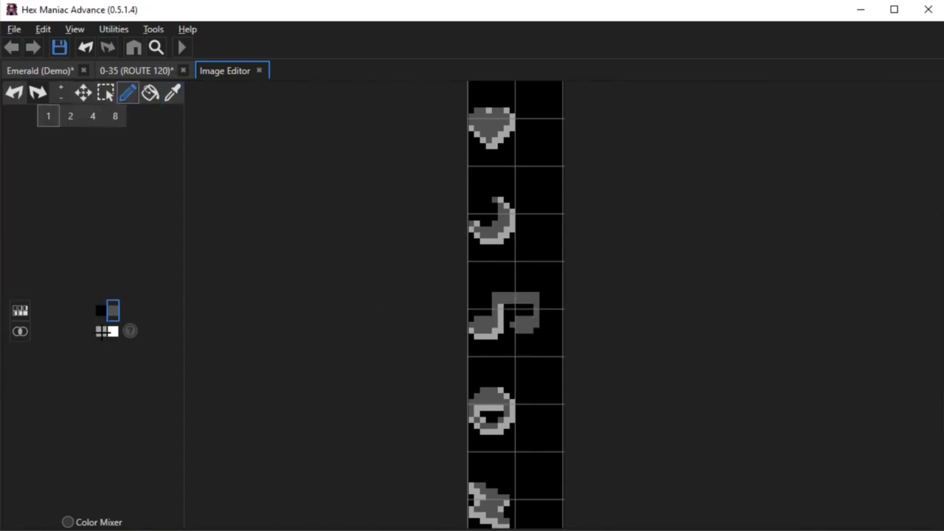
click(101, 331)
drag(543, 333, 543, 295)
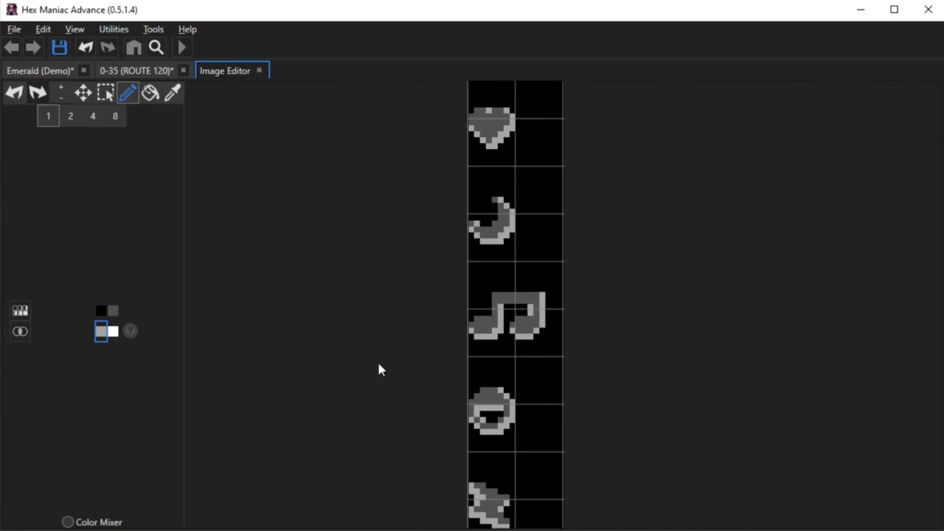
Switch the Pencil colour to black, try brush size 8, return to size 1, and save the changes.
click(118, 116)
click(100, 309)
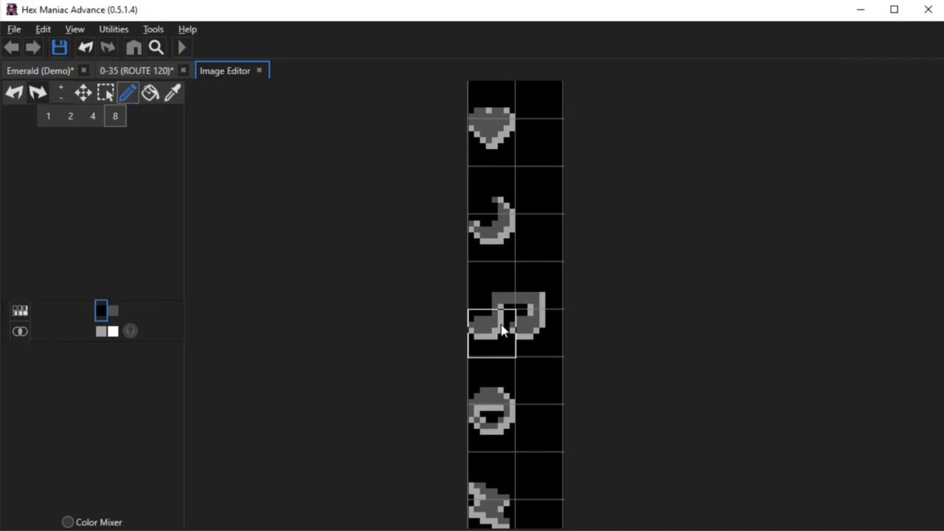
click(49, 116)
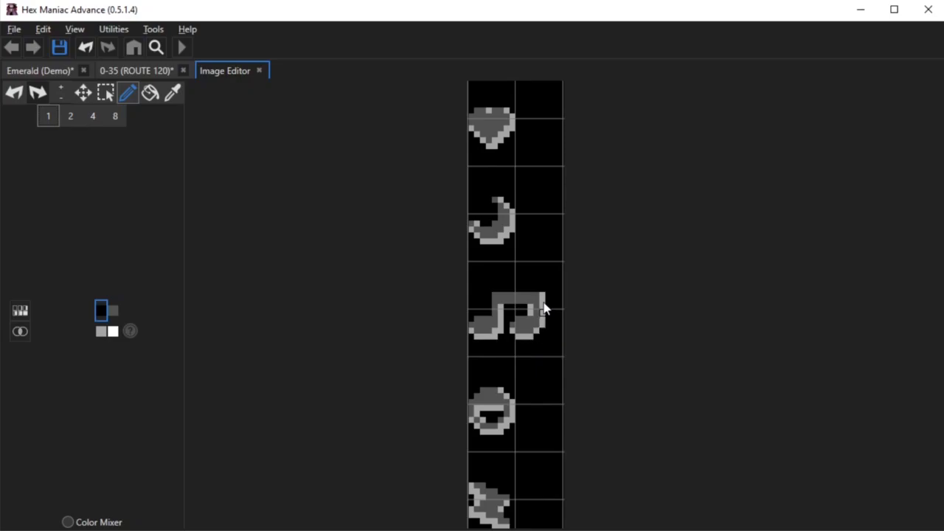
key(ctrl+s)
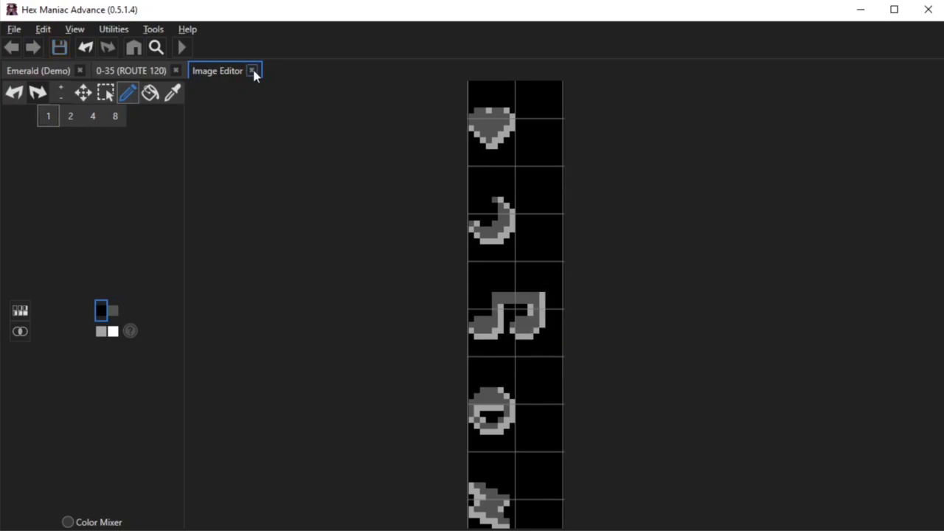
Look through the other special glyphs around the edited note in the character image.
scroll(410, 189, down, 5)
drag(516, 214, 501, 397)
drag(505, 218, 498, 392)
scroll(491, 311, up, 2)
drag(492, 174, 459, 341)
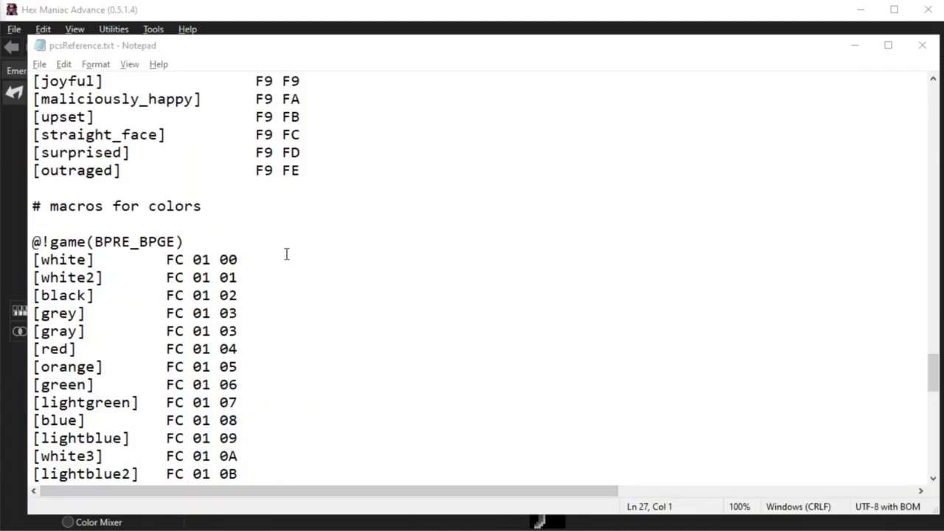
In pcsReference.txt in Notepad, examine the F9 macros starting at [up], highlighting the list and the area from [not_effective] to [down_bar].
click(289, 250)
scroll(303, 292, up, 3)
drag(312, 318, 23, 313)
scroll(337, 320, up, 20)
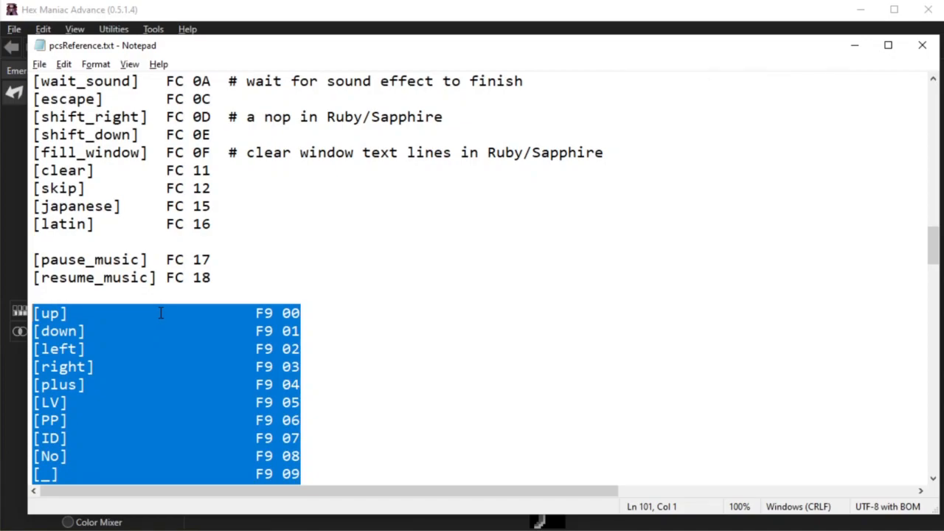
scroll(161, 312, down, 16)
click(301, 272)
scroll(302, 270, up, 8)
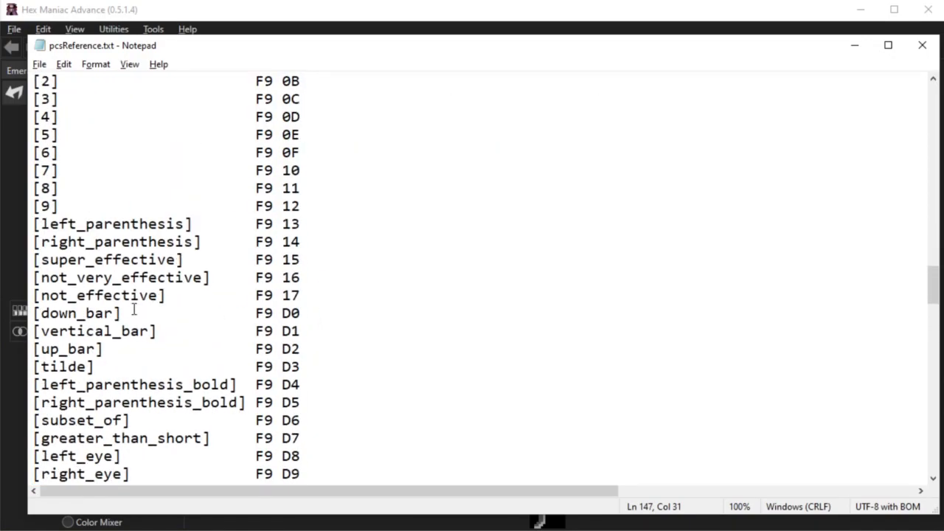
drag(37, 295, 353, 319)
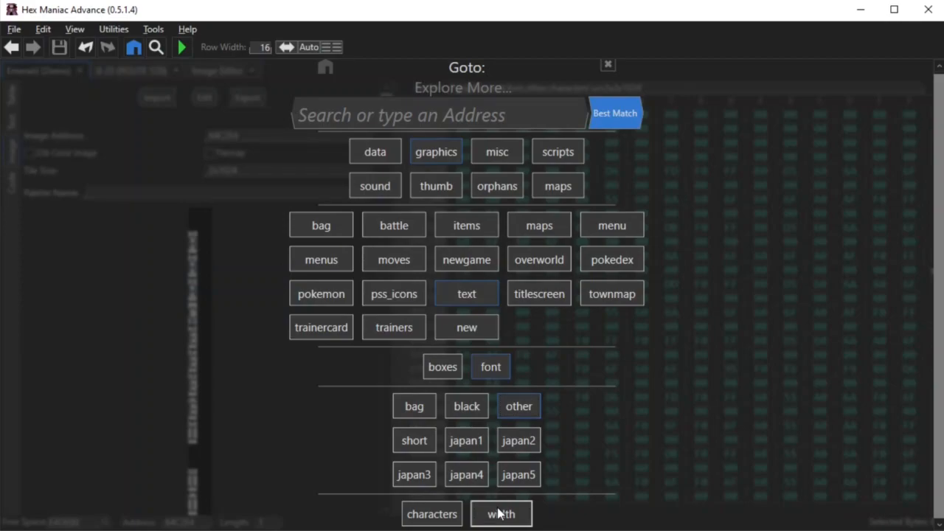
Open the width table of graphics.text.font.other, highlight the whole table, and reselect its first entry.
click(506, 513)
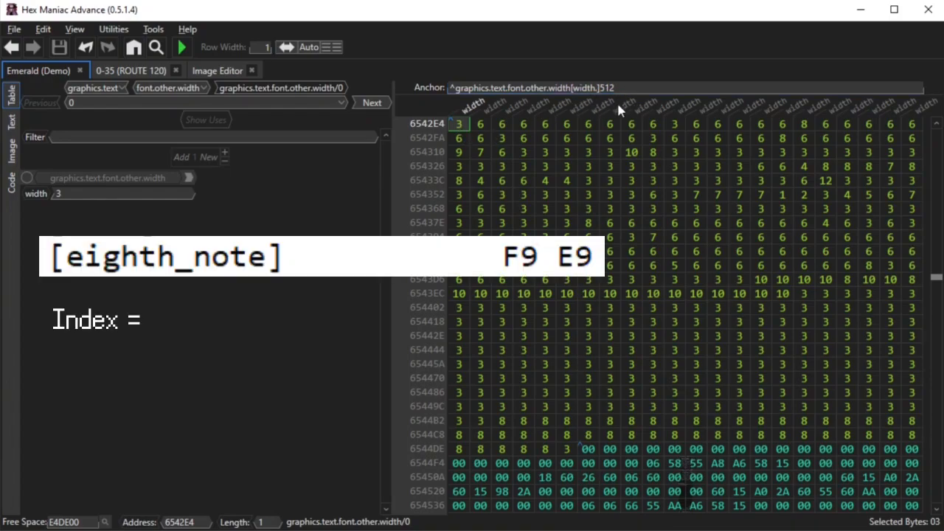
double_click(472, 126)
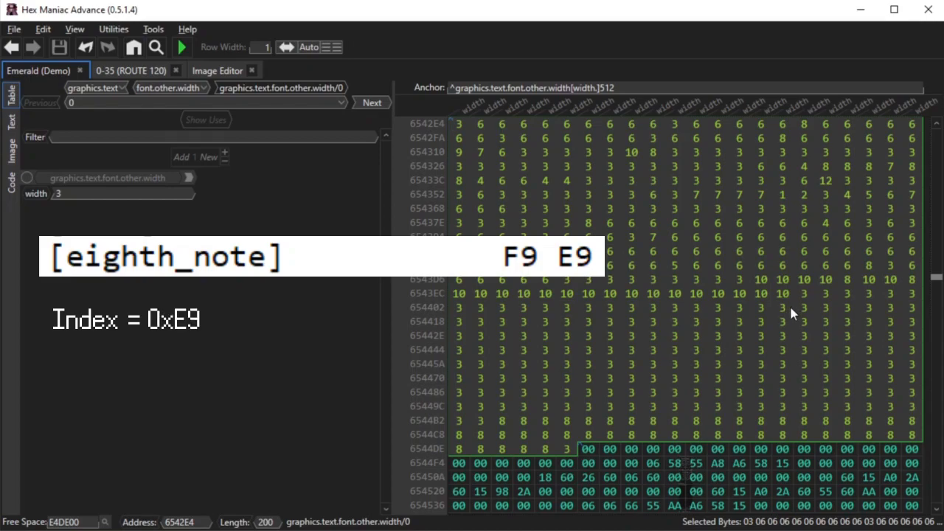
click(469, 127)
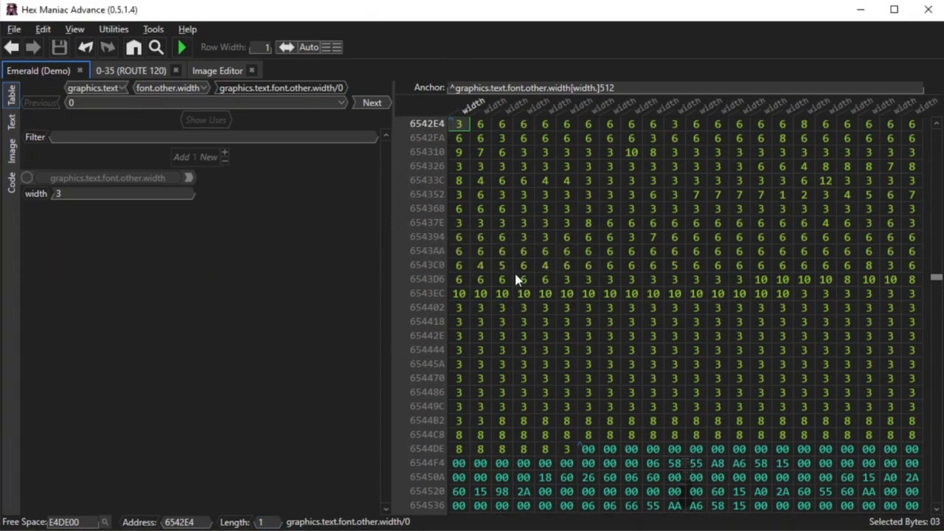
Show the hex converter and convert the hex value 1e9 to decimal.
key(ctrl+h)
click(43, 29)
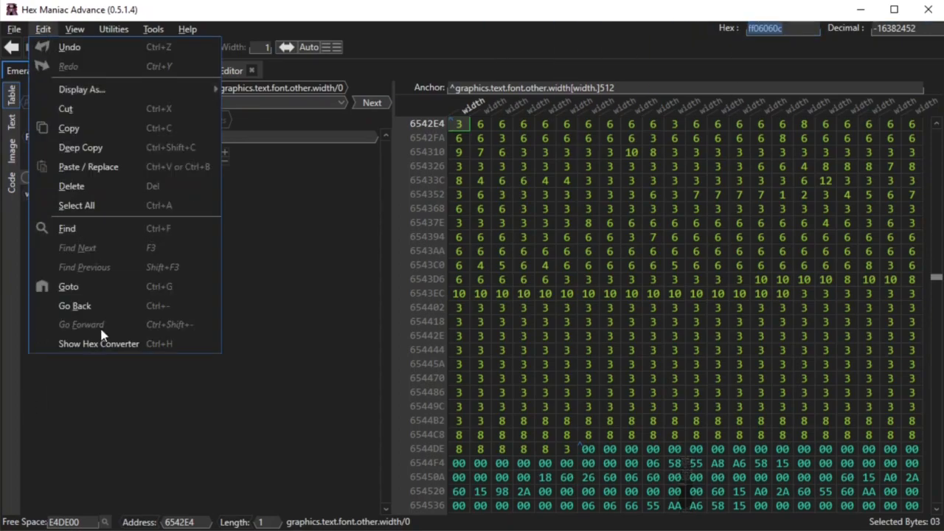
click(782, 27)
key(BackSpace)
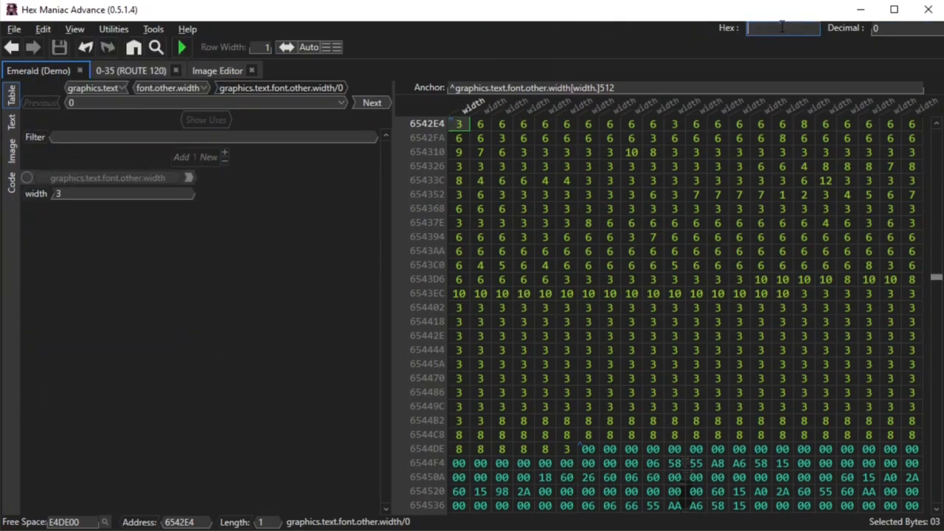
text(e9)
key(Home)
text(1)
key(Tab)
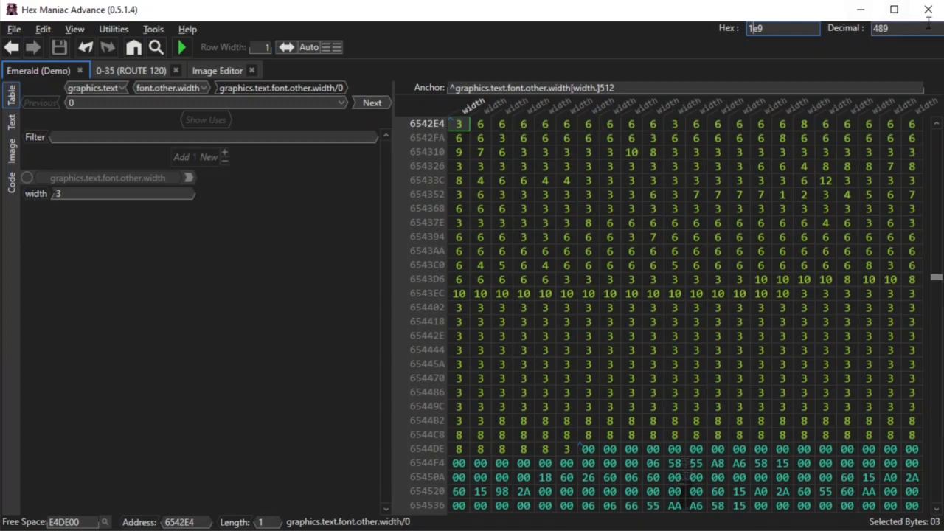
Set the width of entry 489 in the other font's width table to 13 and save the ROM.
click(146, 102)
text(489)
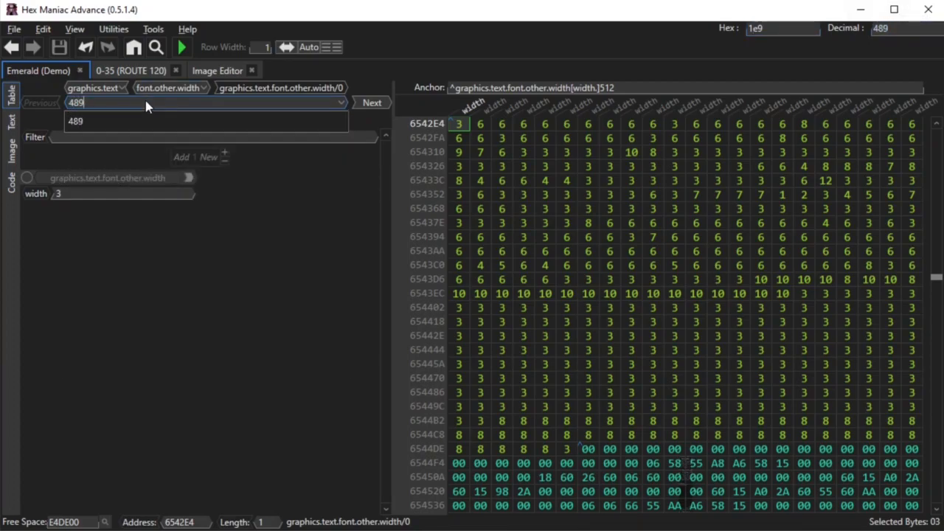
click(108, 117)
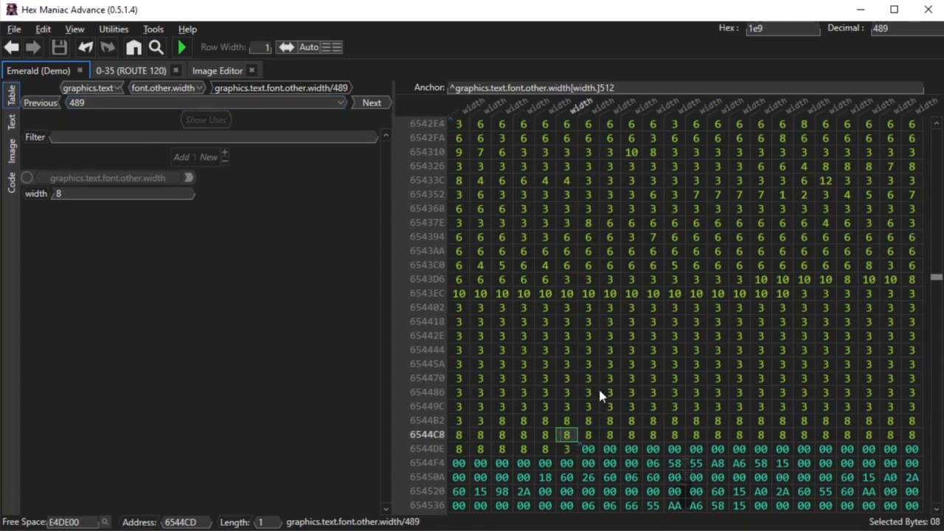
text(13)
key(Return)
click(59, 47)
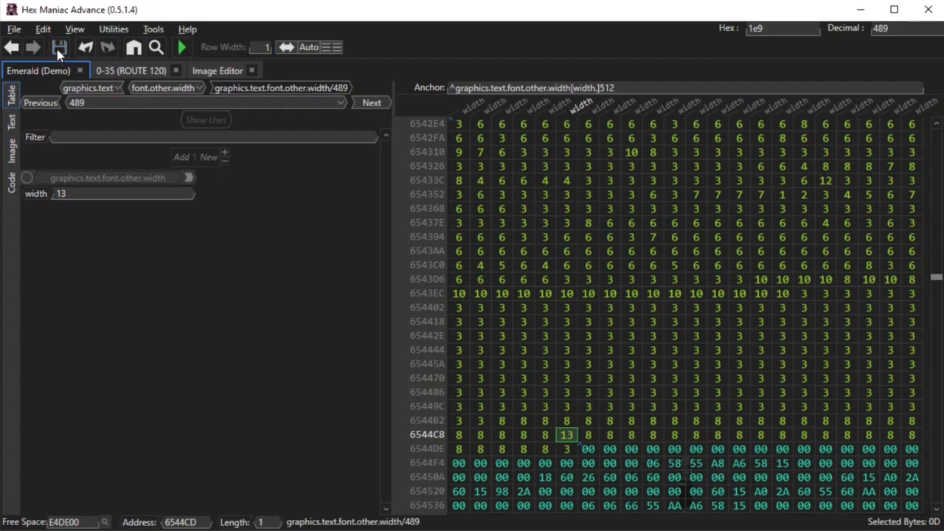
Open the script of object event 37 on the ROUTE 120 map and go to its message text at address 1F5D00.
click(127, 74)
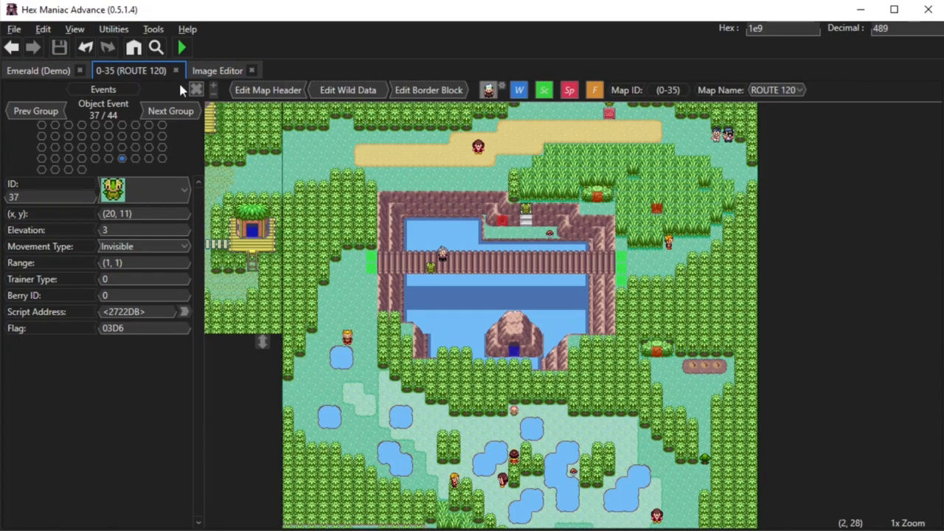
double_click(525, 214)
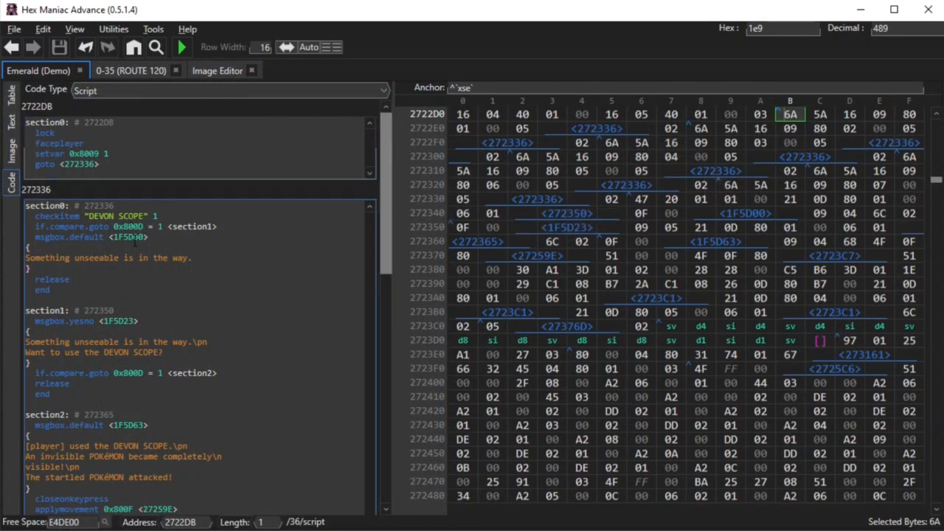
key(ctrl+g)
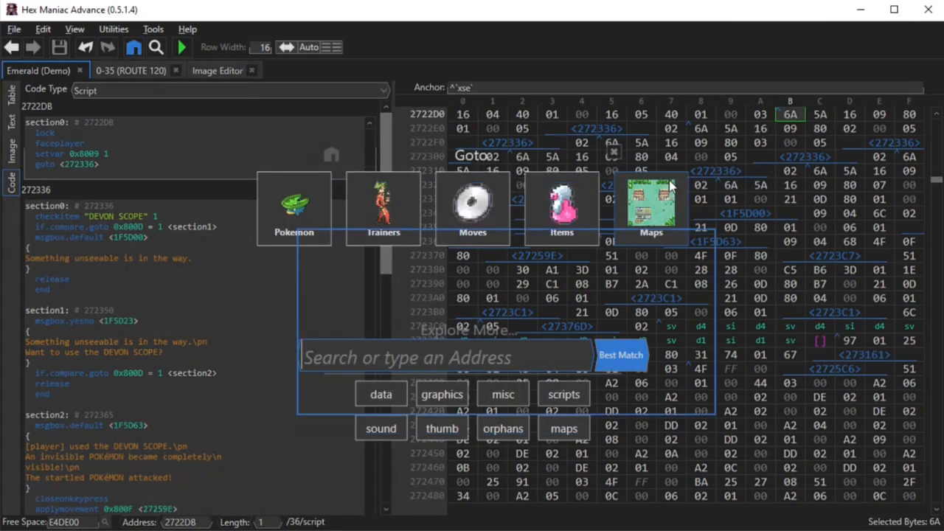
text(1f5d00)
key(Return)
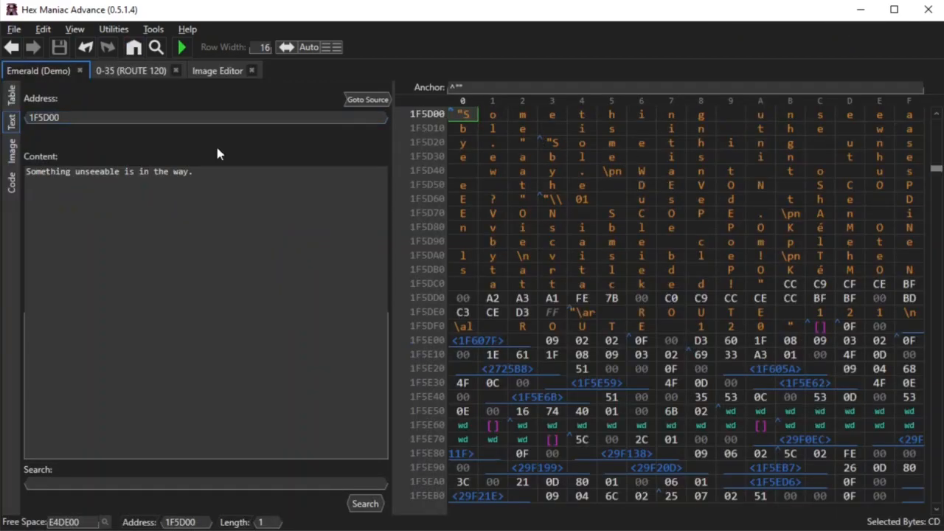
Replace the message text at 1F5D00 with "Emojis: [eighth_note] \9E9" and reselect the string to reload its content.
text(Emoj)
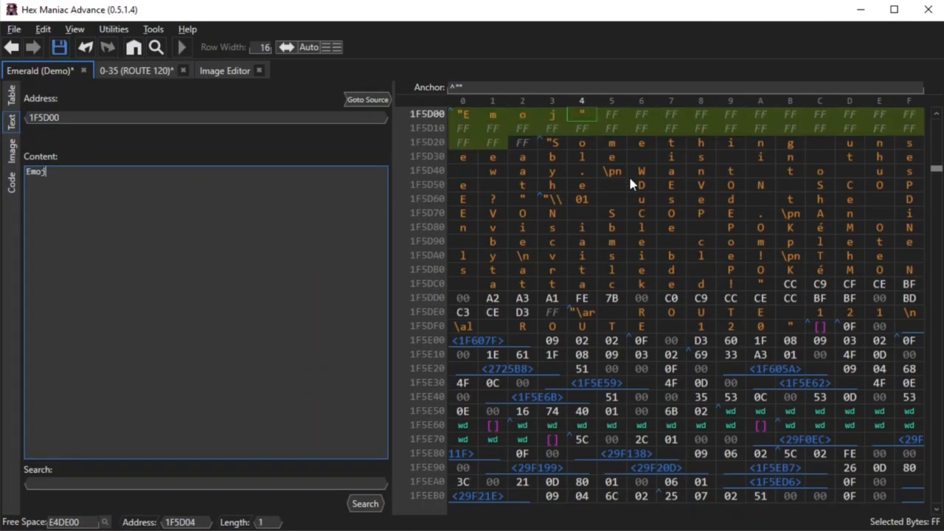
text(is: [eighth_note])
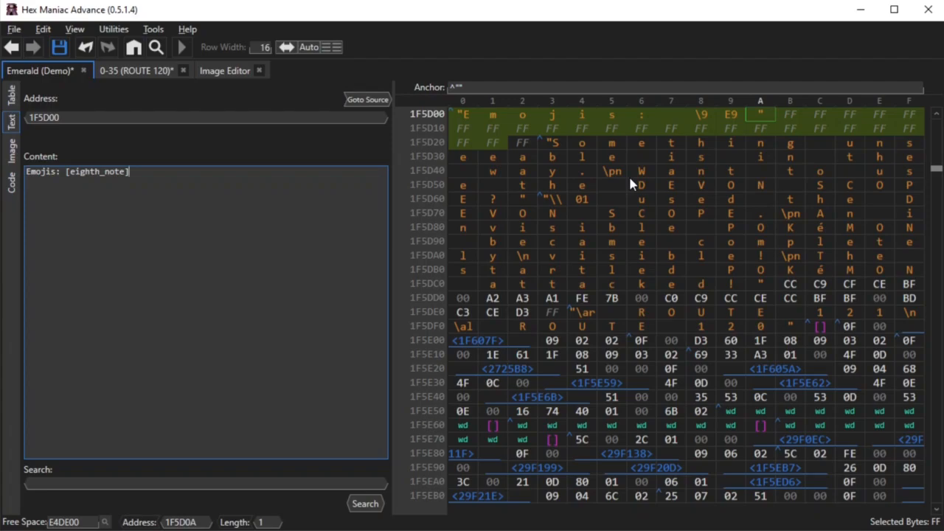
click(702, 117)
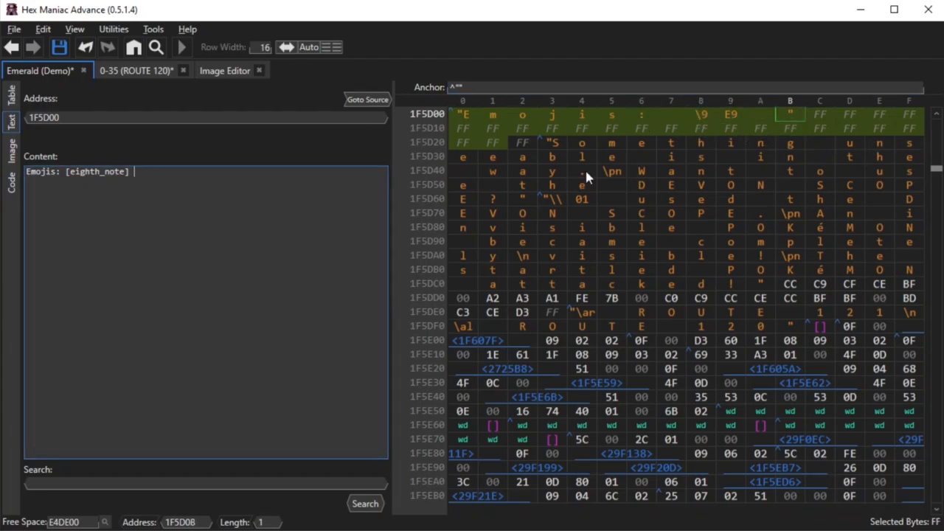
text(\9E9)
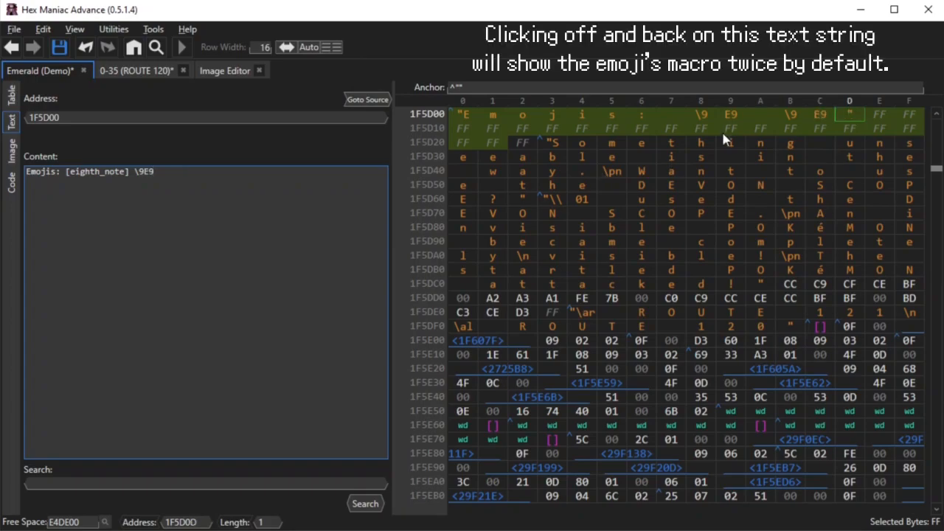
click(781, 110)
click(536, 138)
click(458, 115)
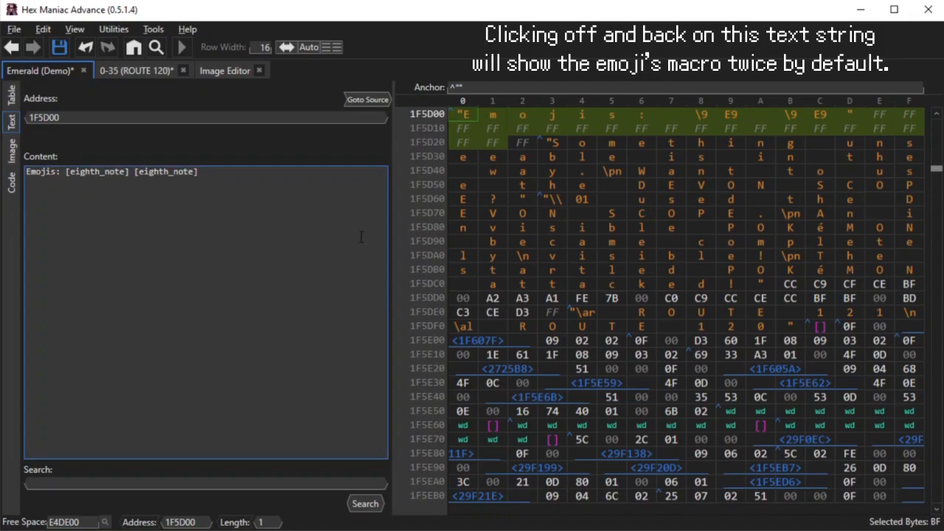
Run the edited ROM in mGBA to test the emoji message in-game.
click(182, 47)
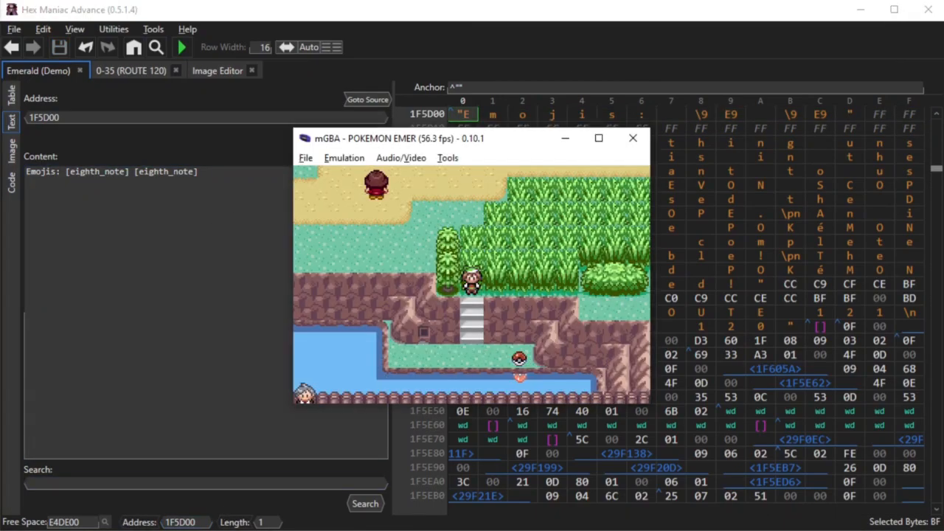
key(x)
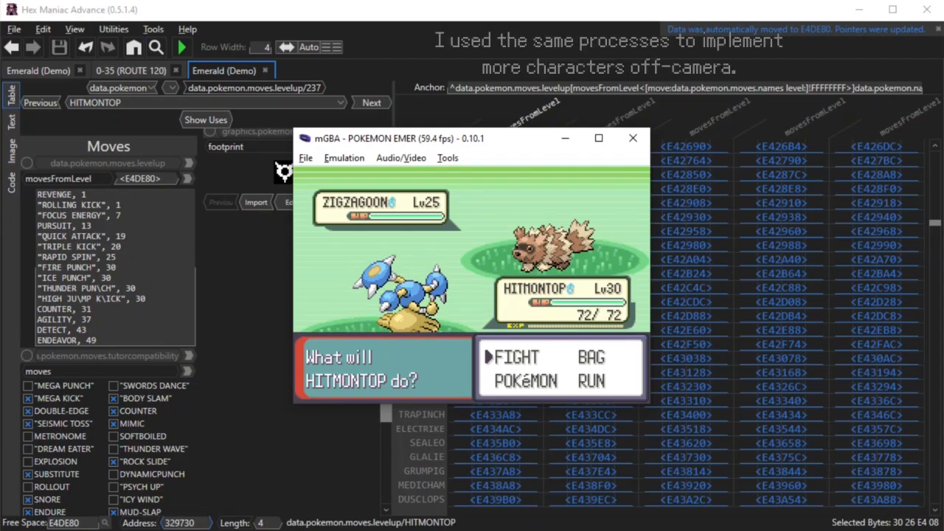
Open HITMONTOP's fight moves in battle, cycle through all four to examine how their names display, and use THUNDER PUNCH.
key(x)
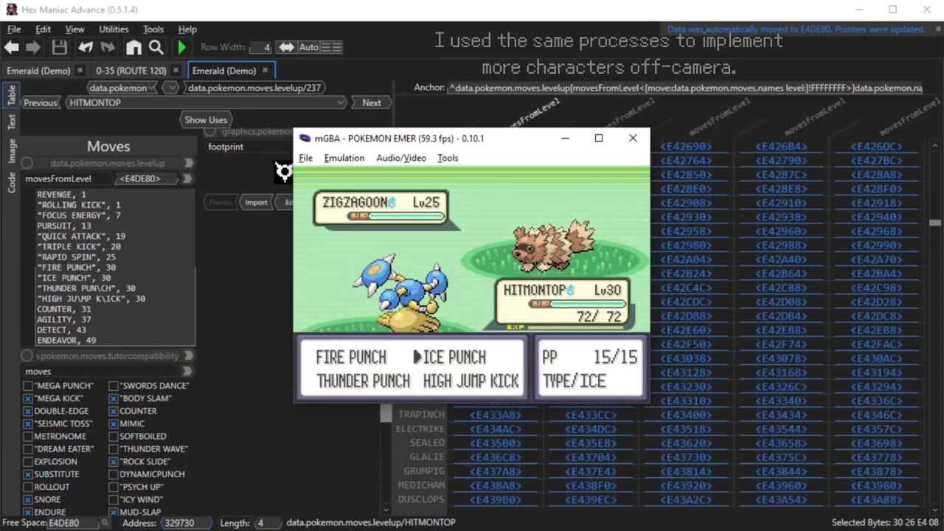
key(Left)
key(Down)
key(Right)
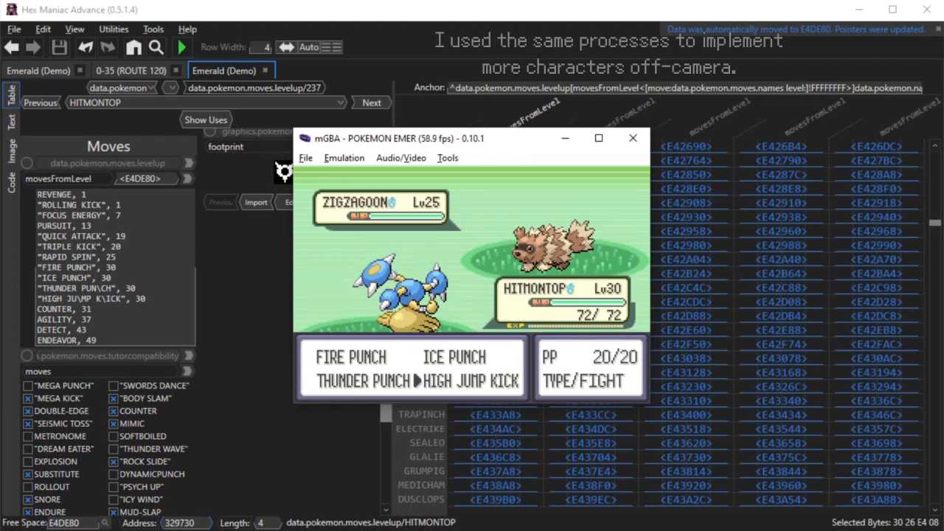
key(Up)
key(Down)
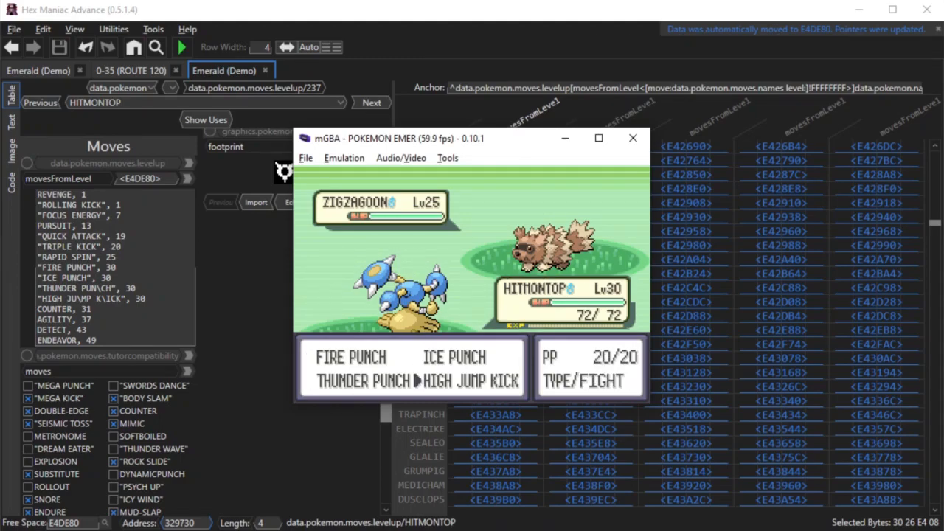
key(Up)
key(Left)
key(Down)
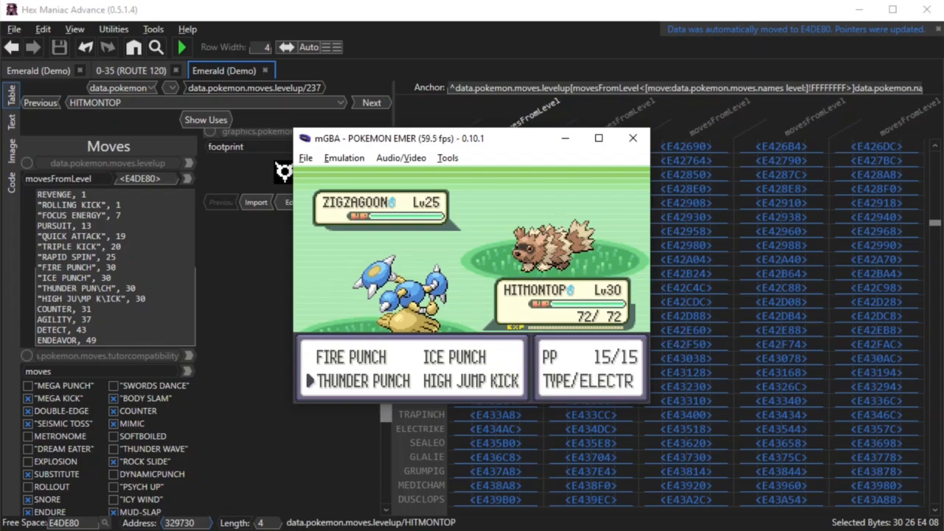
key(Right)
key(Up)
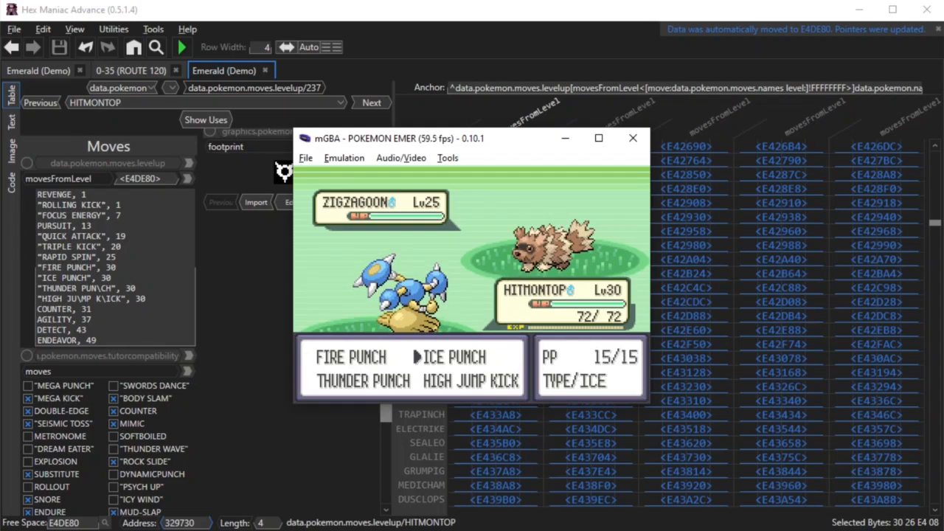
key(Left)
key(Down)
key(Right)
key(Up)
key(Left)
key(Down)
key(x)
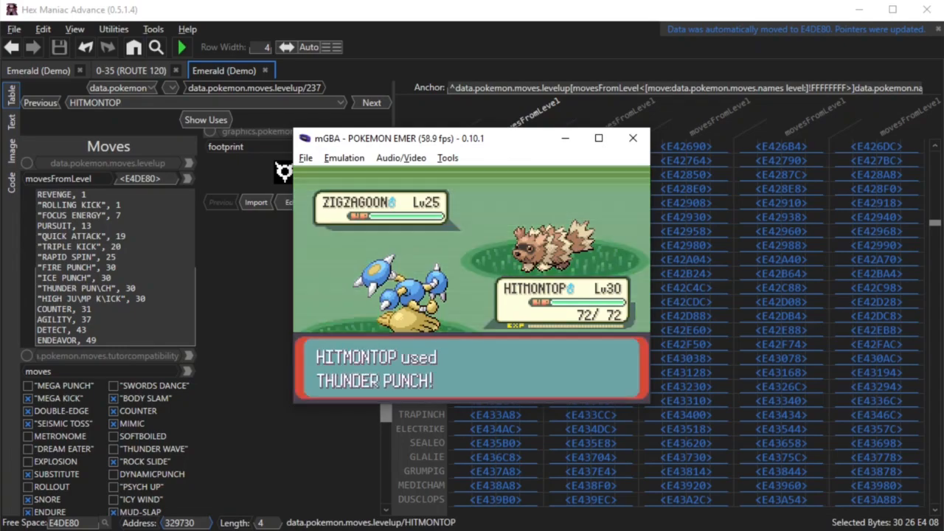